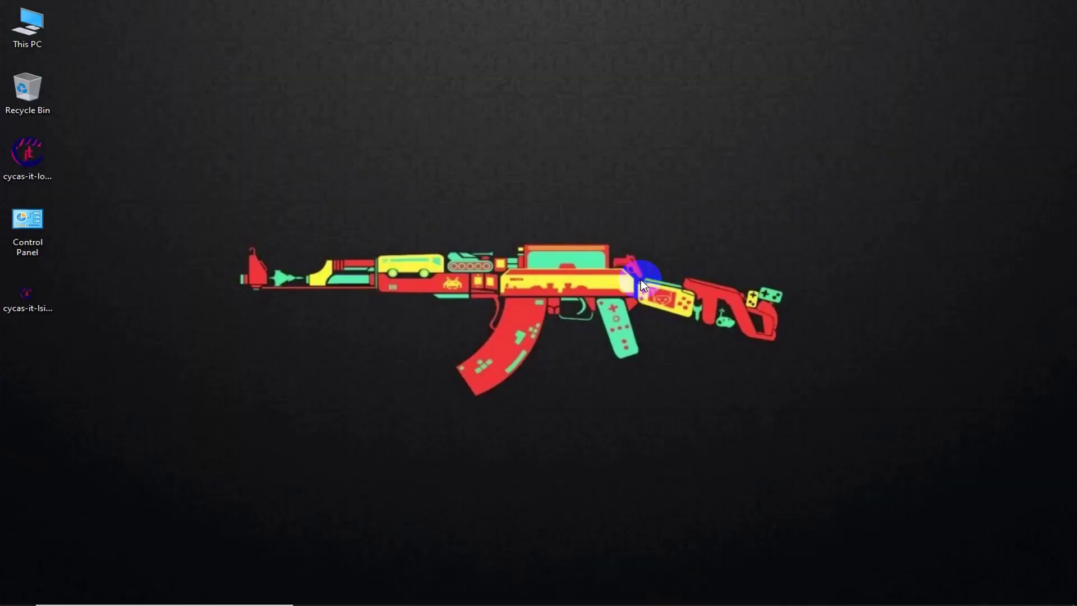
Switch to the Chrome browser and compare the cycasit.com homepage with the gadgettobd.com homepage
left_click(607, 593)
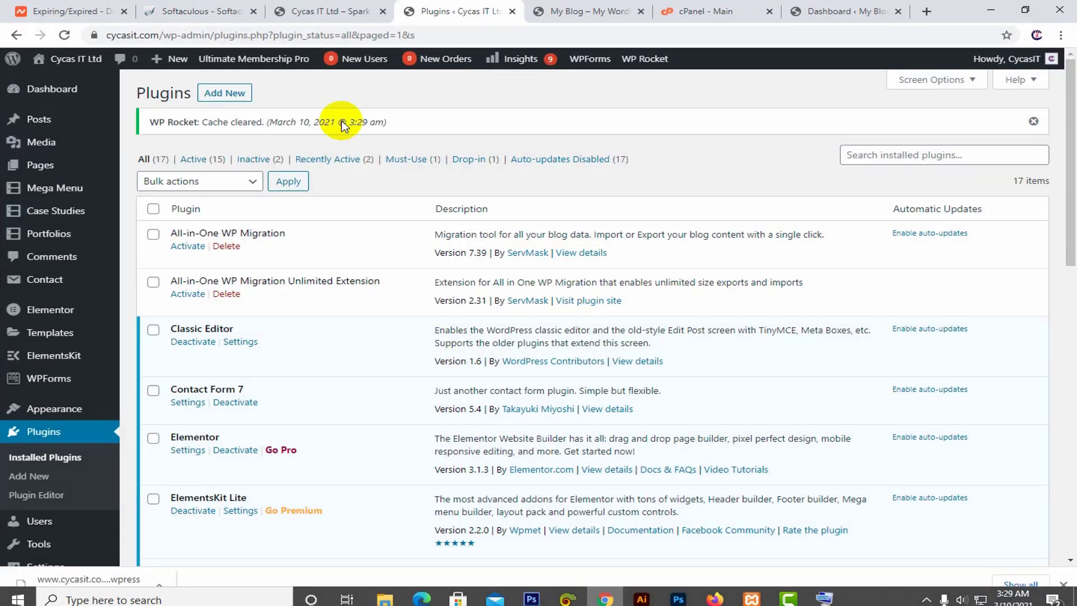
left_click(322, 6)
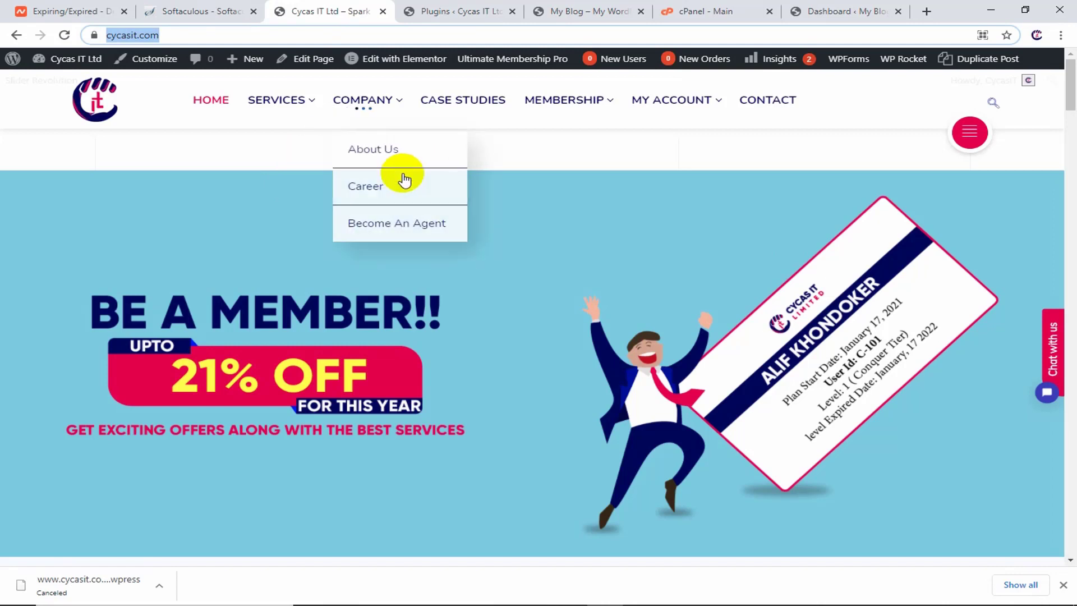
left_click(604, 10)
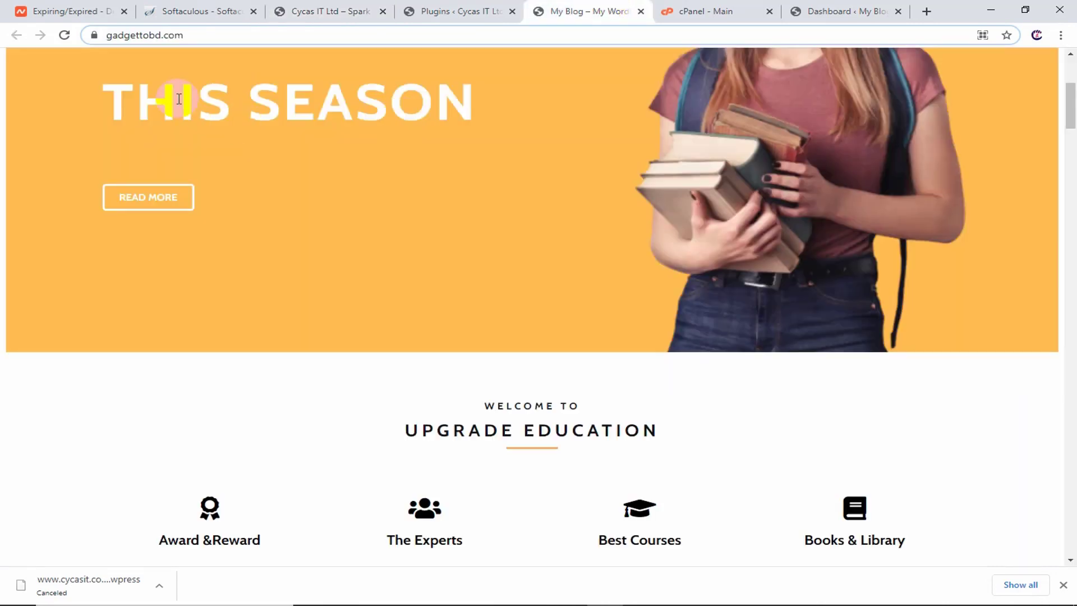
scroll(455, 108, "down", 2)
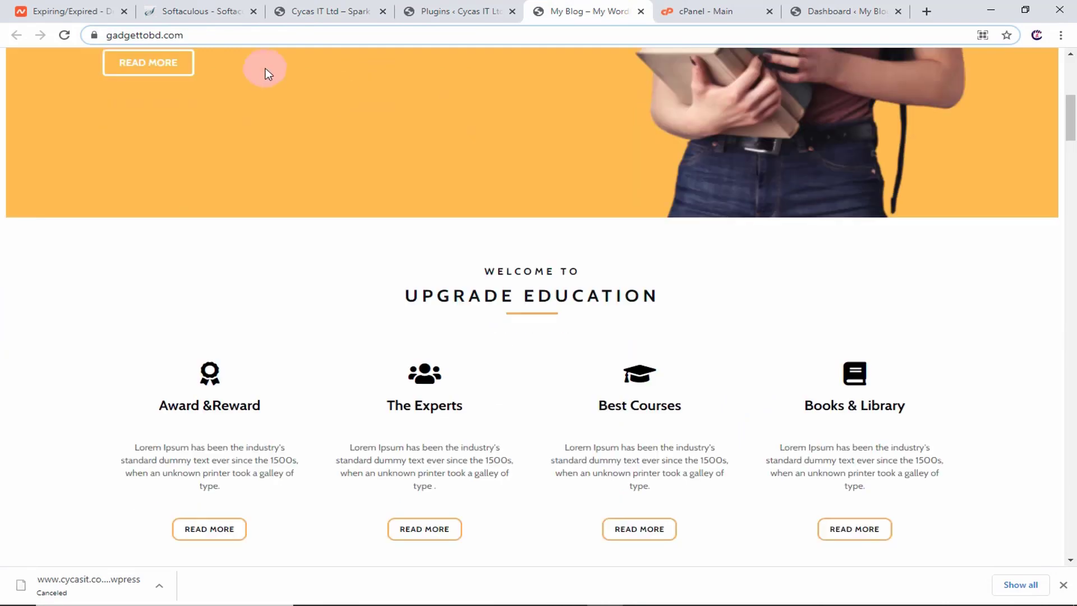
left_click(329, 12)
left_click(605, 12)
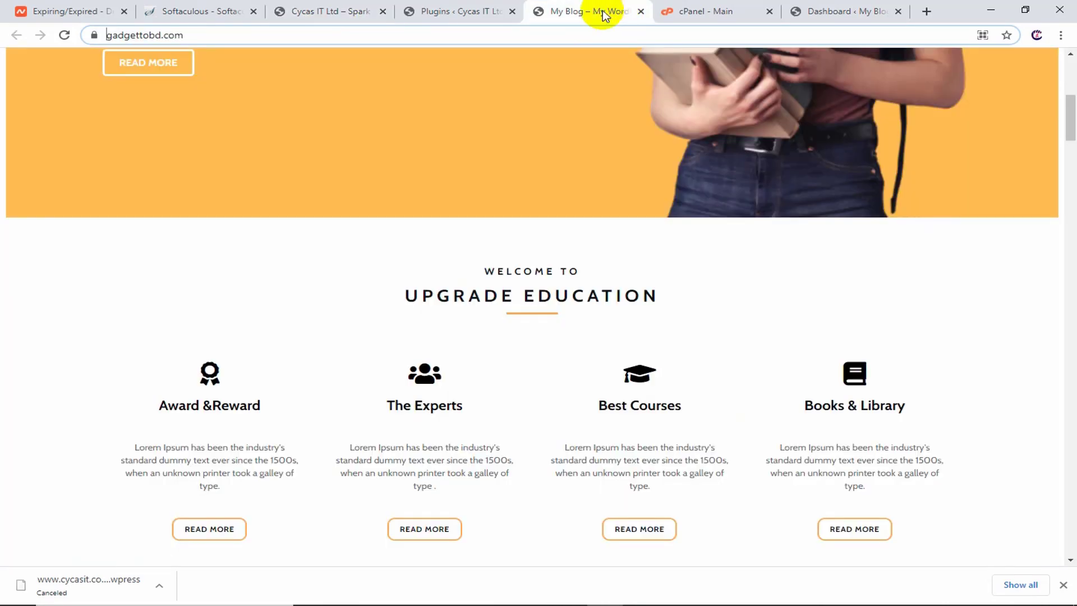
left_click(355, 10)
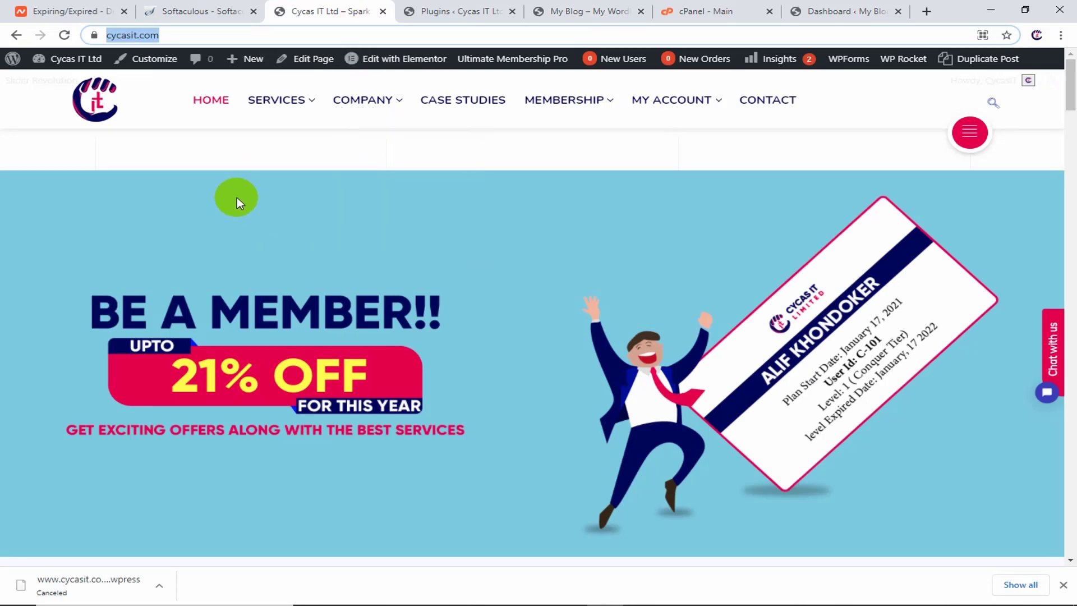
Activate the All-in-One WP Migration plugin on cycasit.com and create a new backup of the site with it
left_click(457, 9)
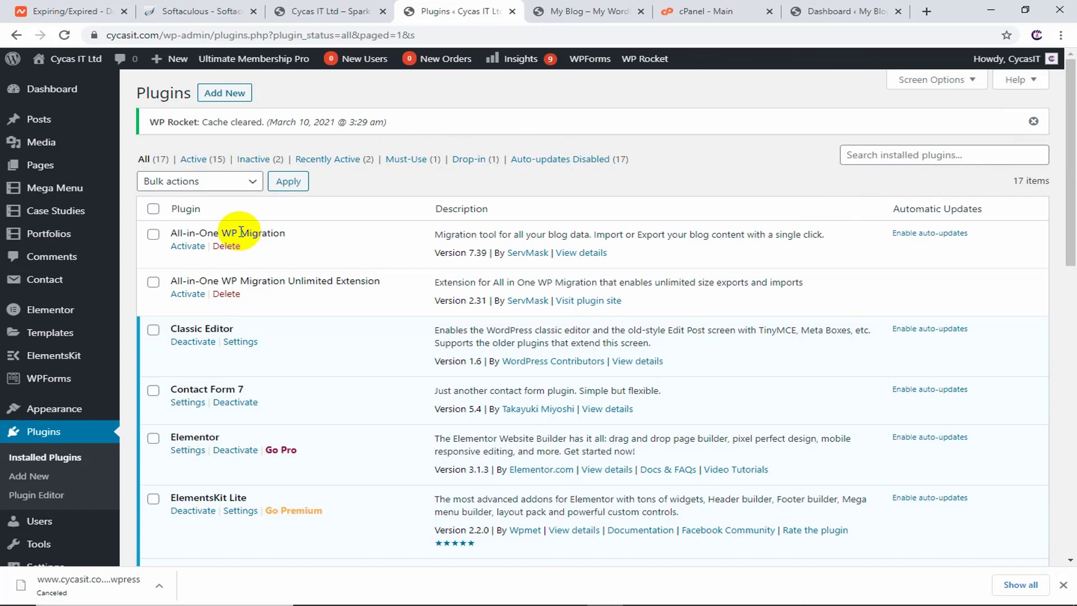
left_click(194, 249)
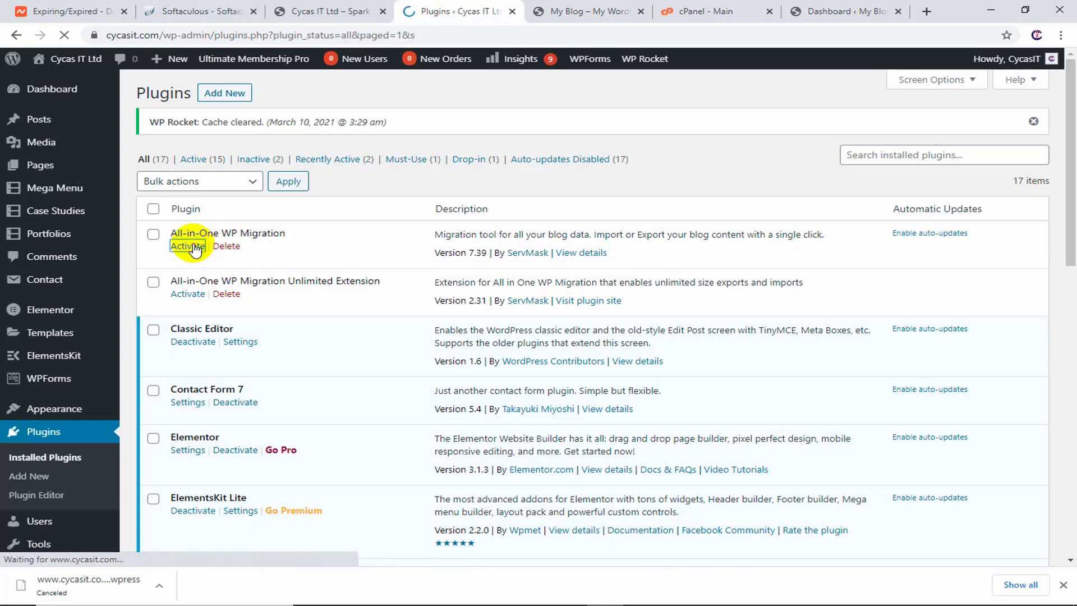
scroll(50, 407, "down", 5)
scroll(50, 406, "down", 1)
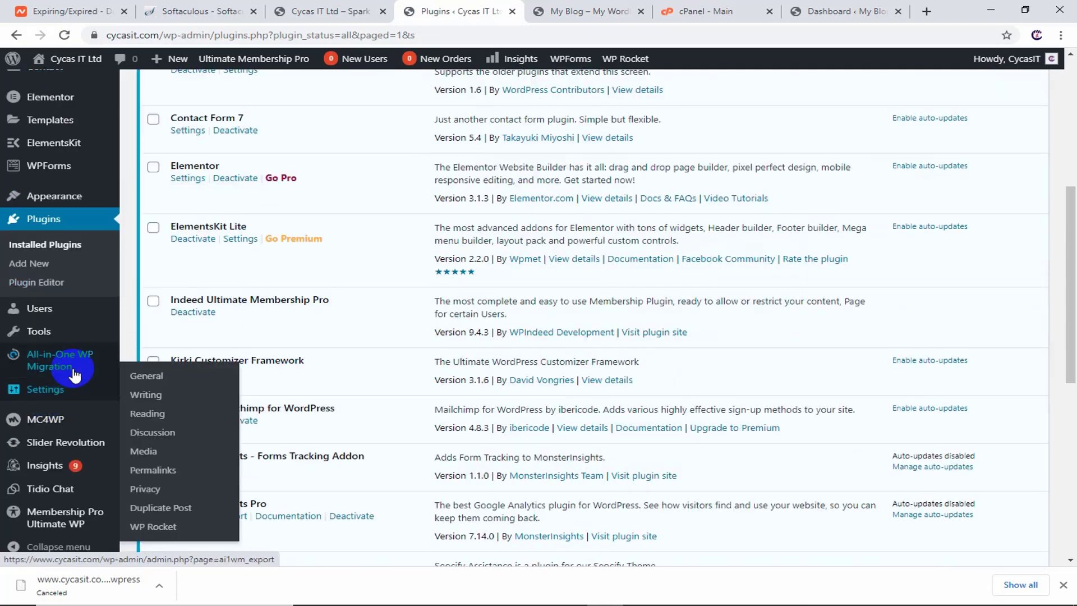
mouse_move(55, 365)
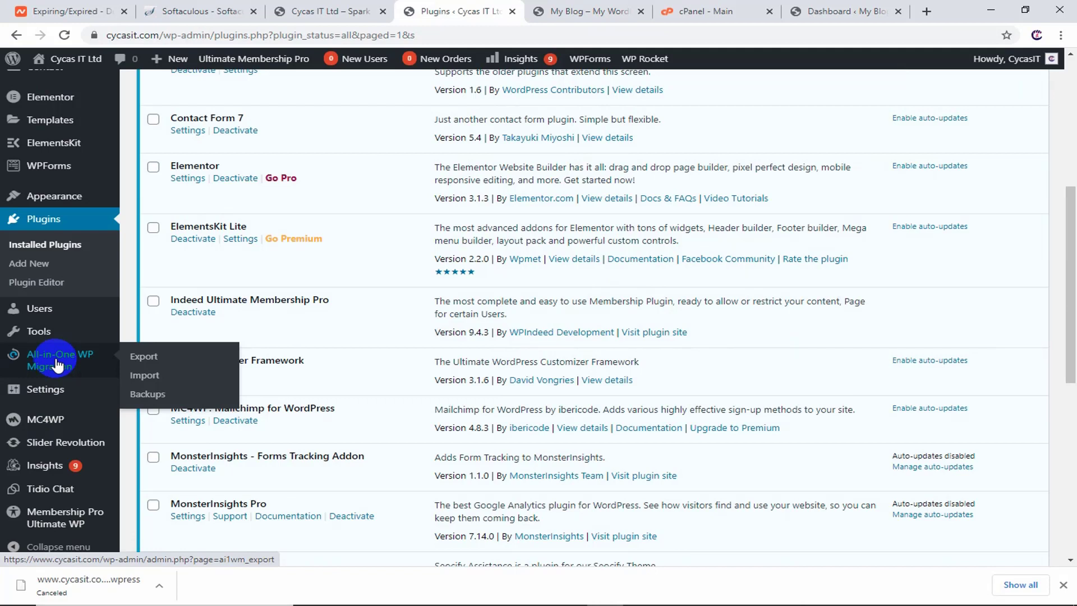
left_click(148, 396)
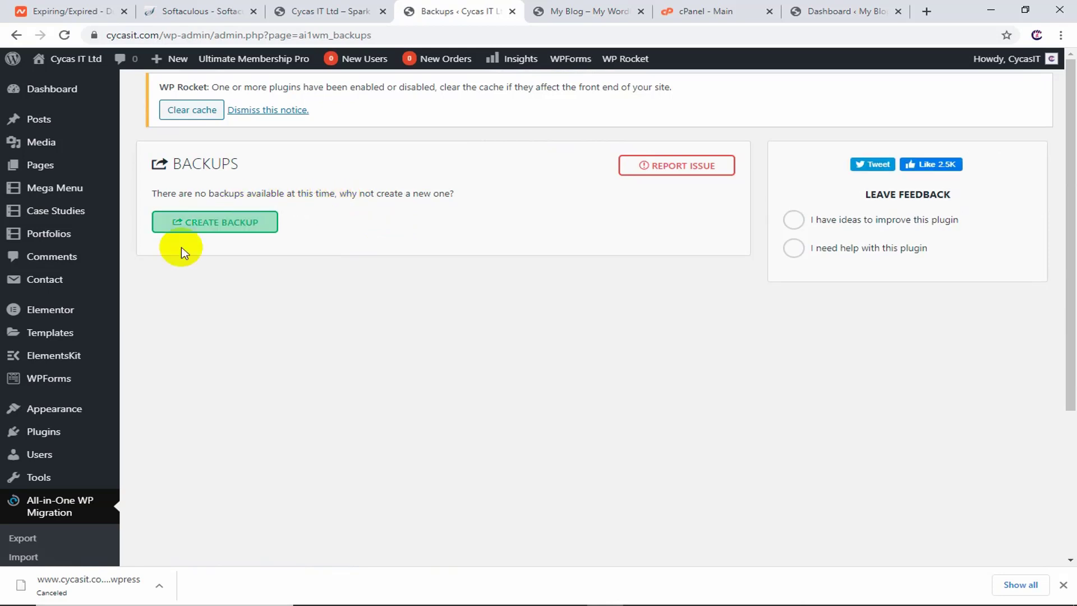
left_click(246, 224)
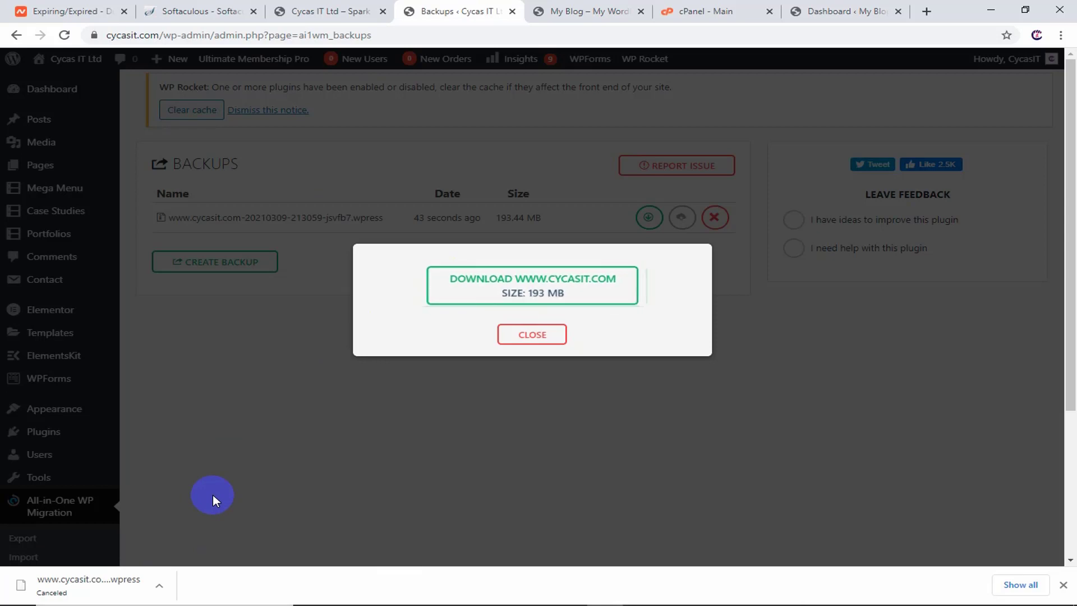
Start downloading the new cycasit.com backup file, cancel the download and dismiss the backup dialog
left_click(468, 291)
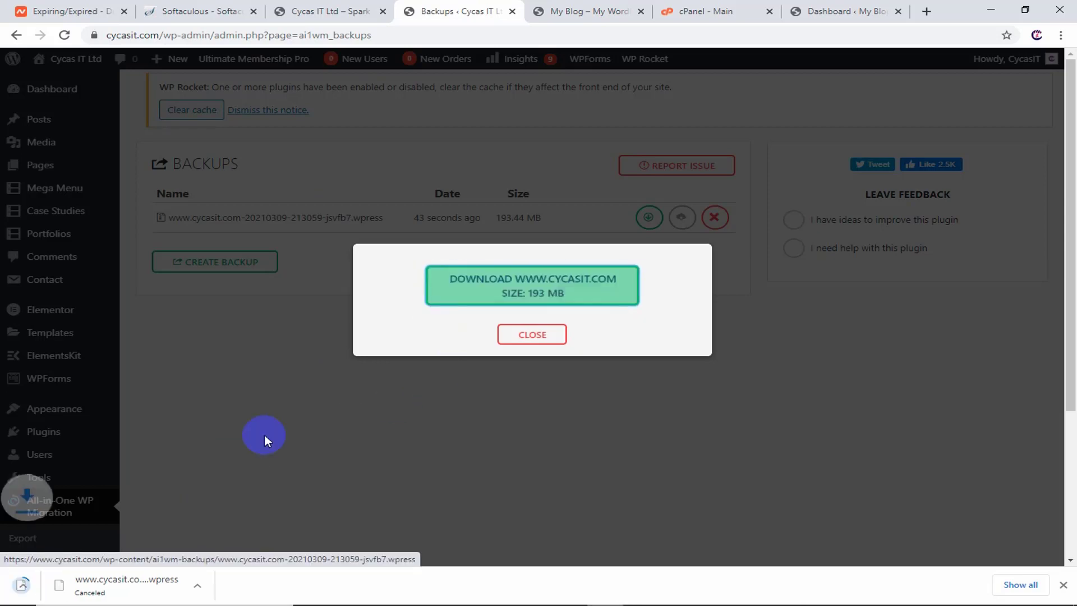
left_click(157, 585)
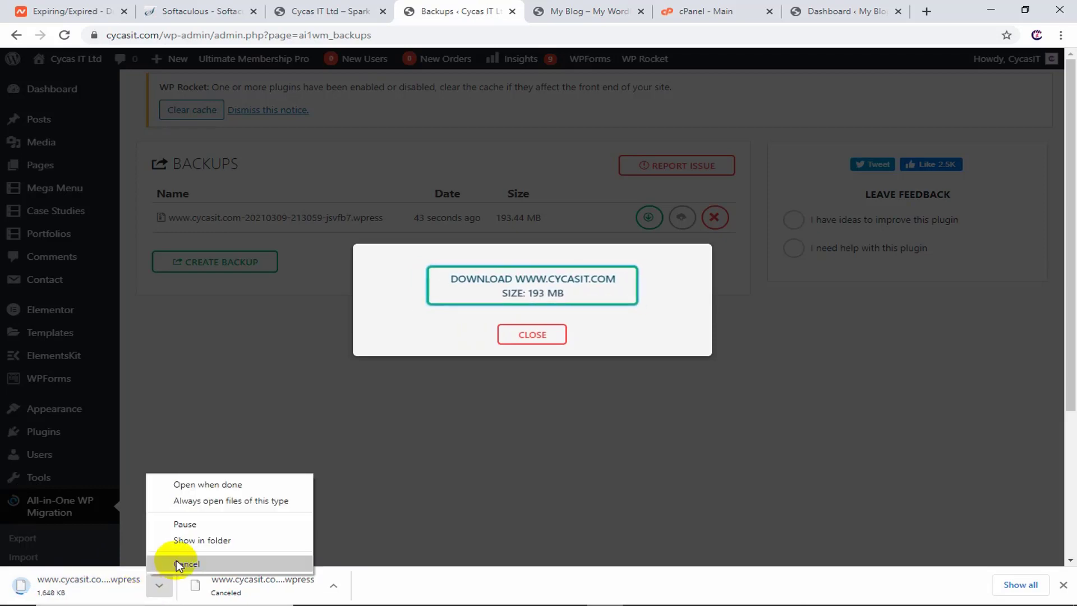
left_click(176, 560)
left_click(511, 340)
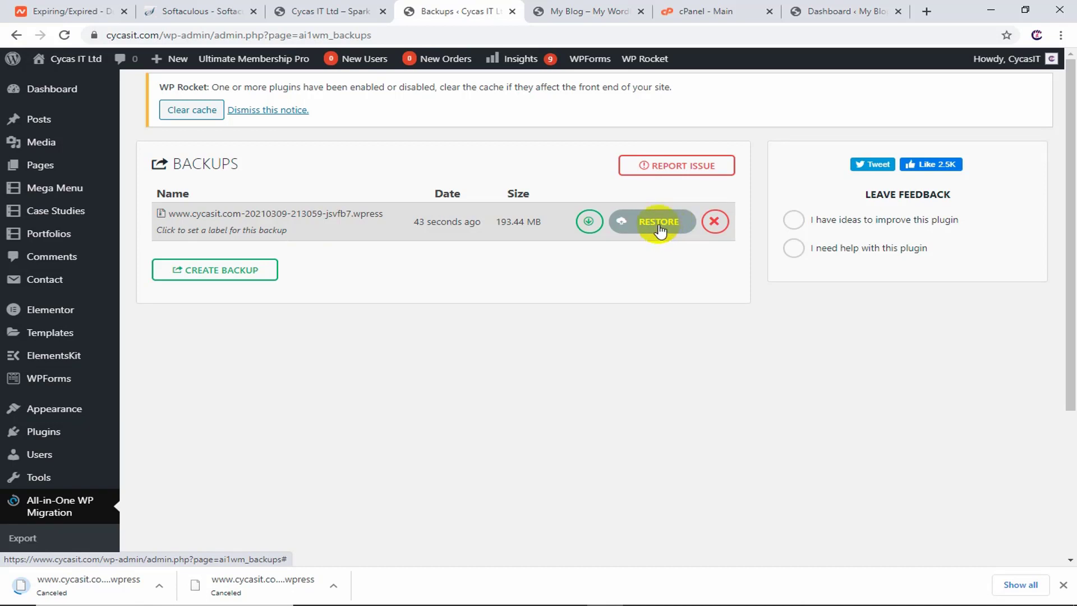
Try to restore the cycasit.com backup from the backups list
left_click(661, 231)
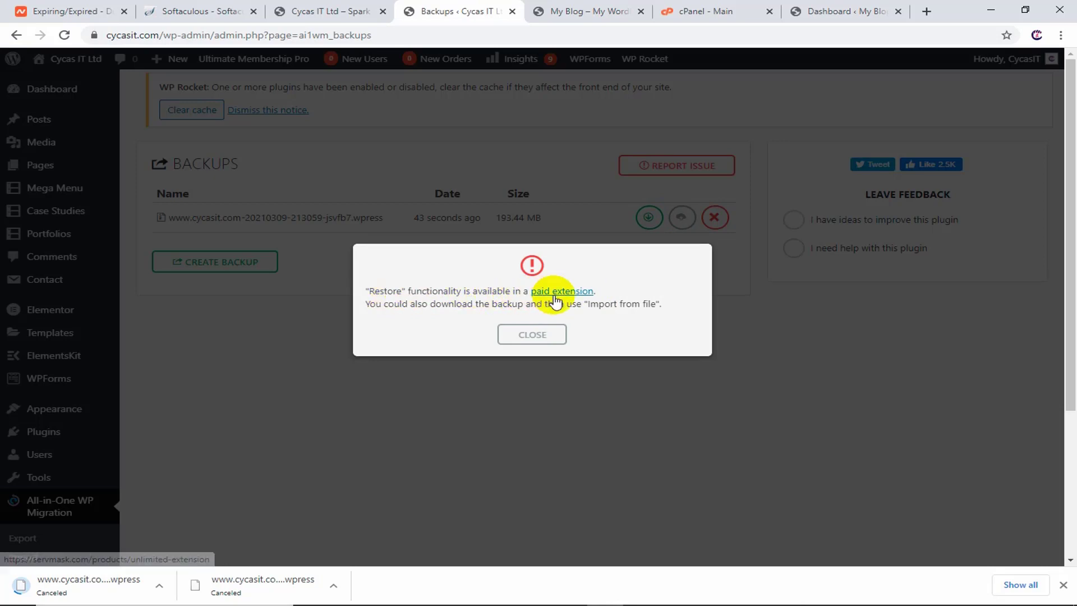
left_click(540, 334)
Activate the All-in-One WP Migration Unlimited Extension from the installed plugins
scroll(89, 373, "down", 2)
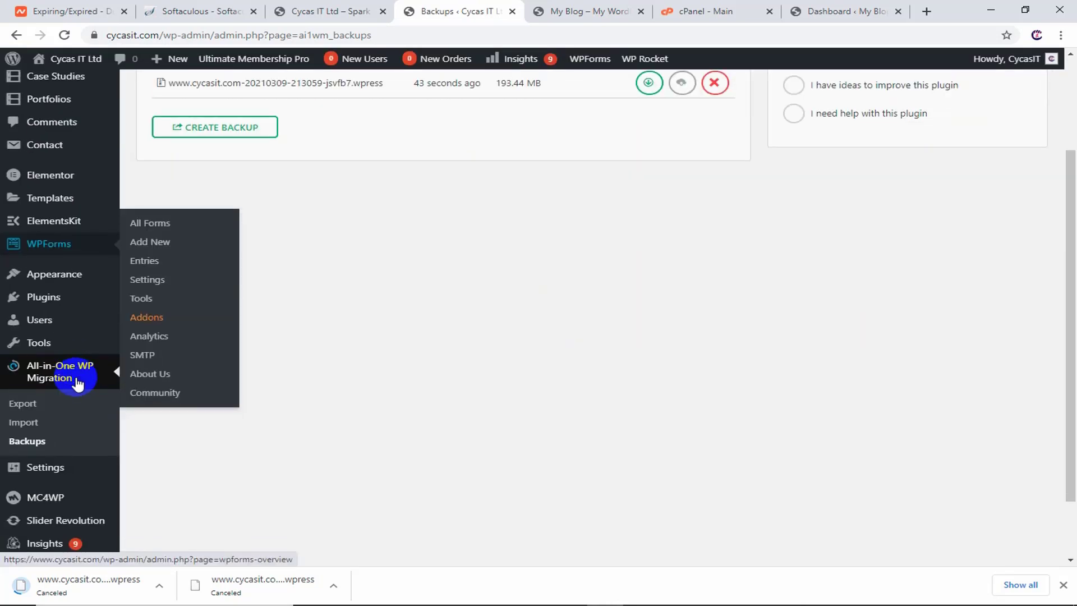
left_click(68, 303)
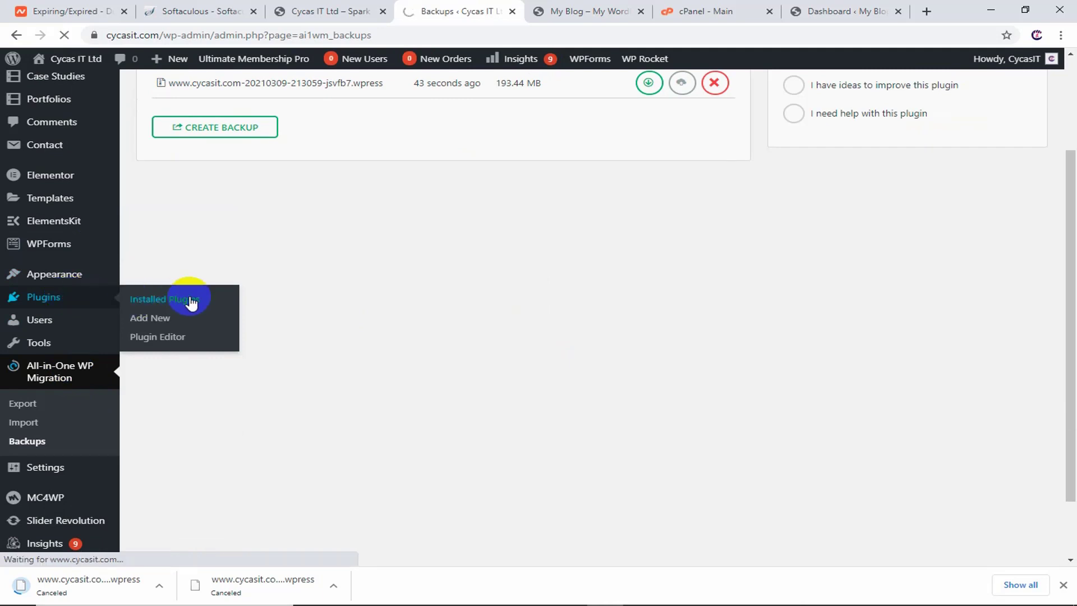
left_click(210, 303)
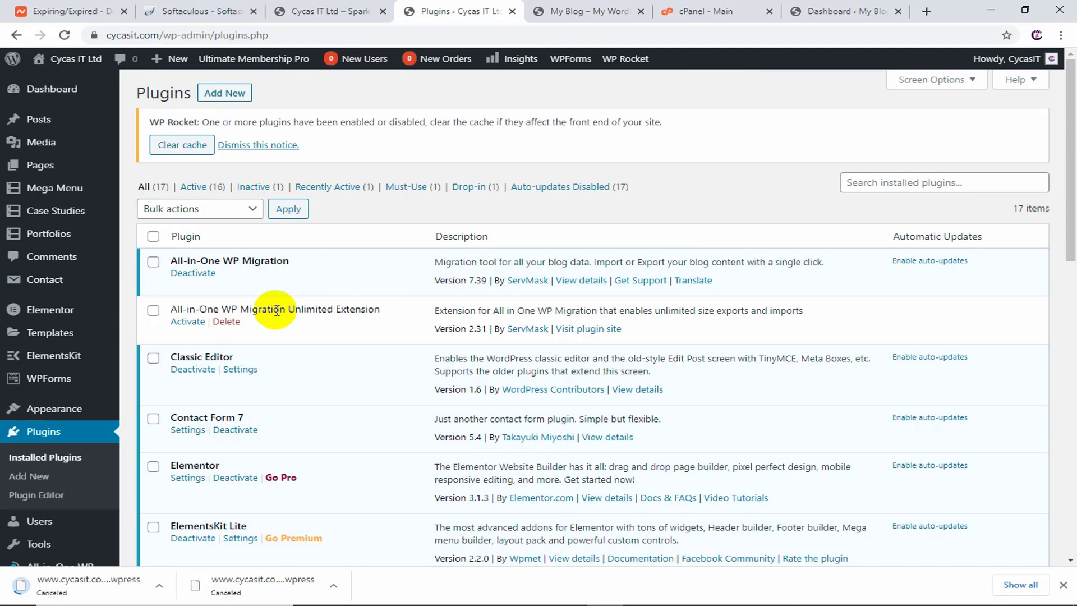
left_click(196, 325)
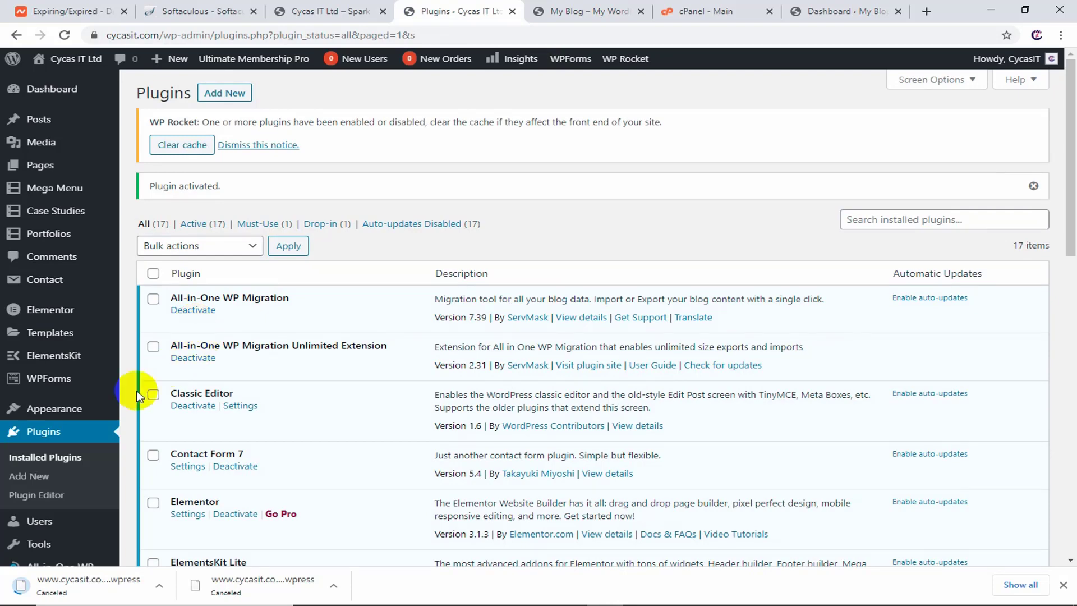
Return to the All-in-One WP Migration backups and start restoring the cycasit.com backup
scroll(79, 462, "down", 5)
mouse_move(75, 368)
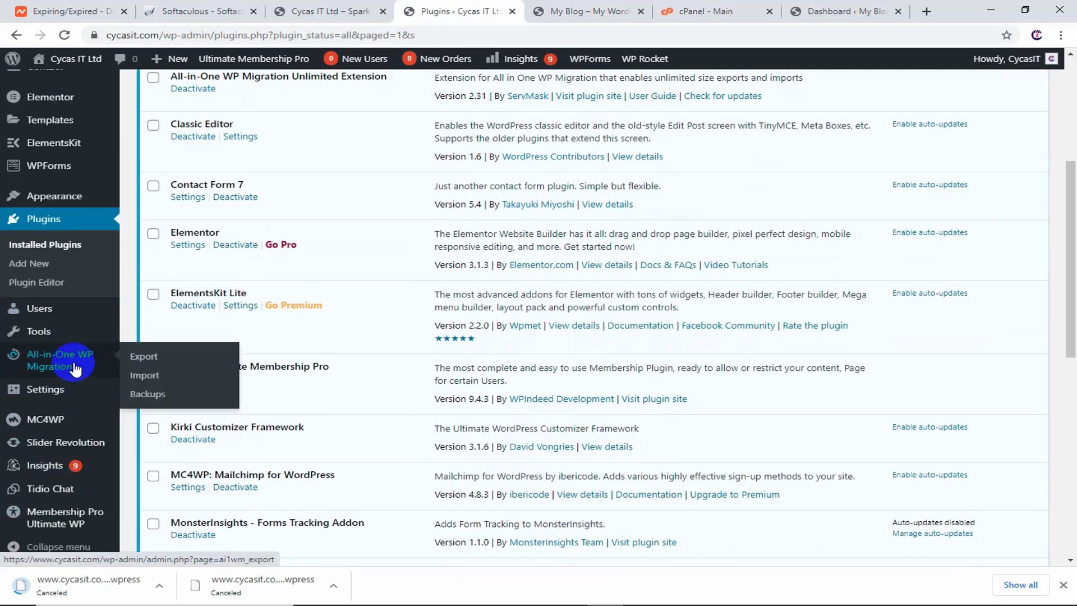
left_click(149, 394)
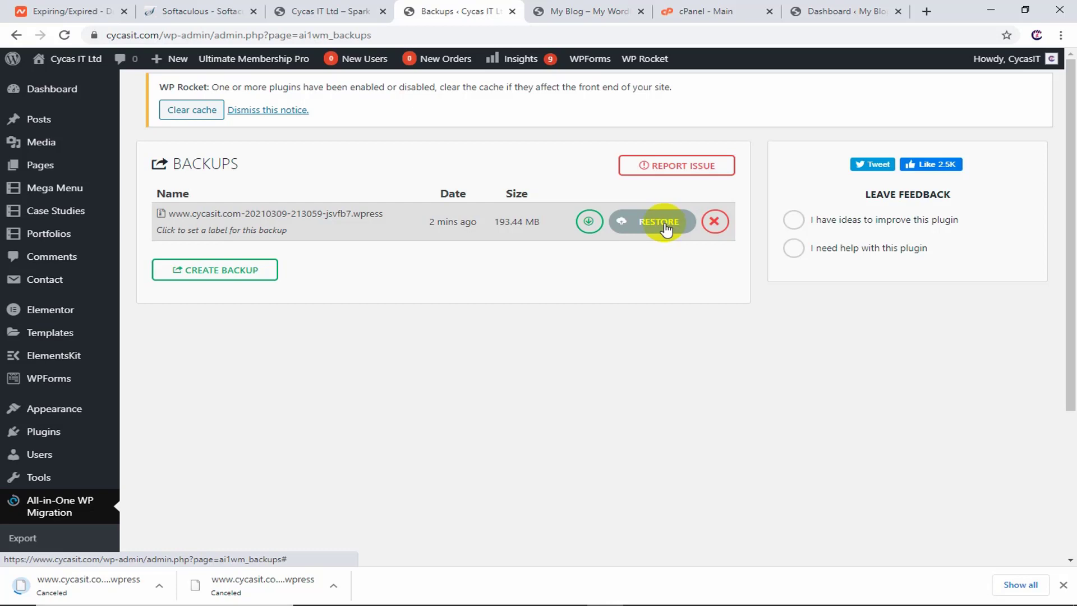
left_click(664, 225)
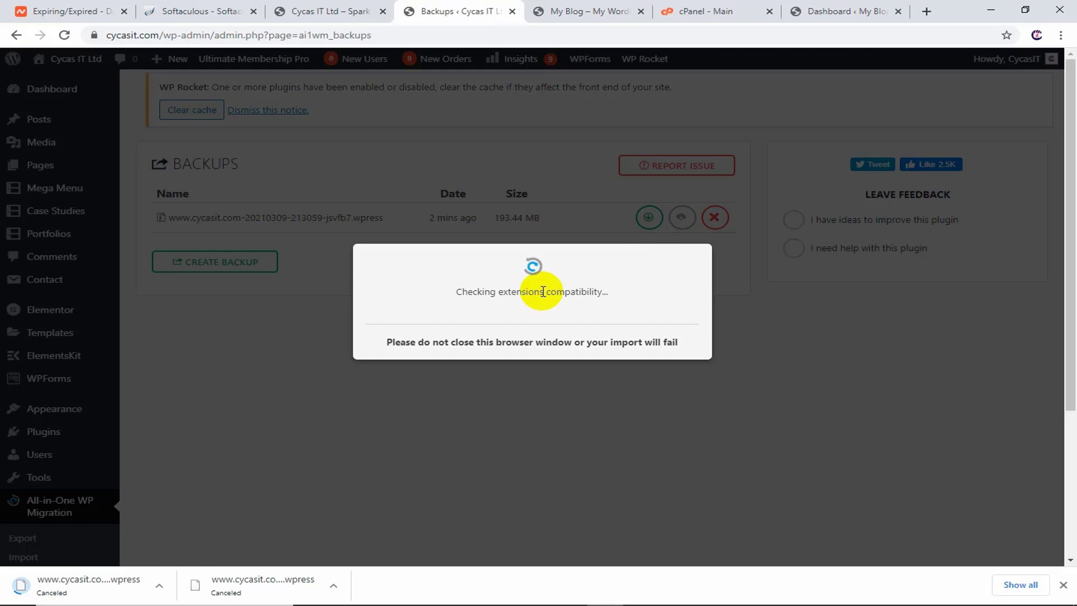
View the gadgettobd.com homepage from its beginning and compare it with the cycasit.com homepage
left_click(579, 7)
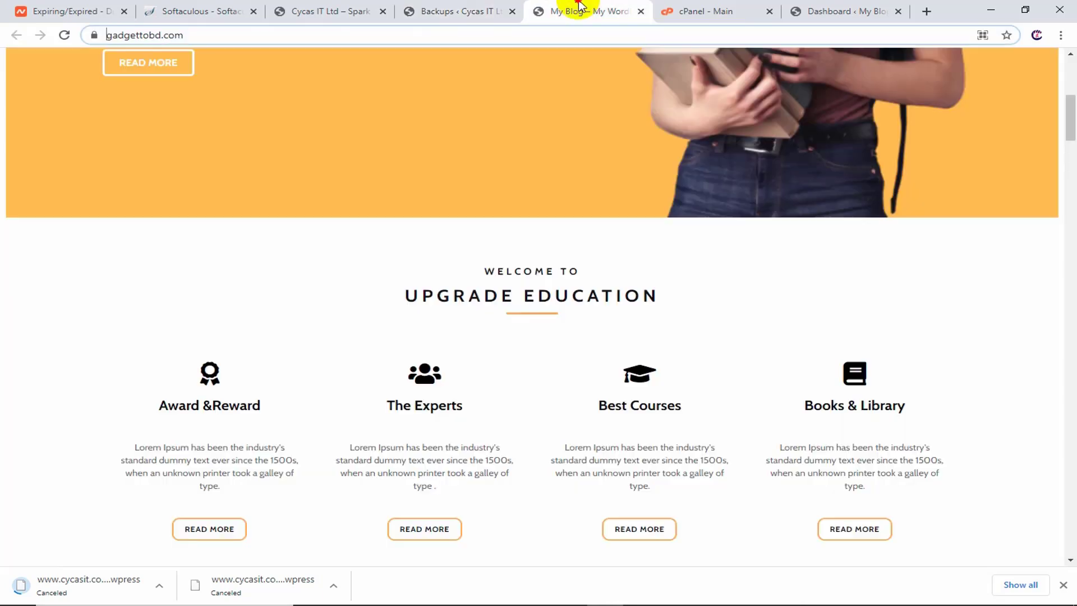
scroll(506, 52, "up", 1)
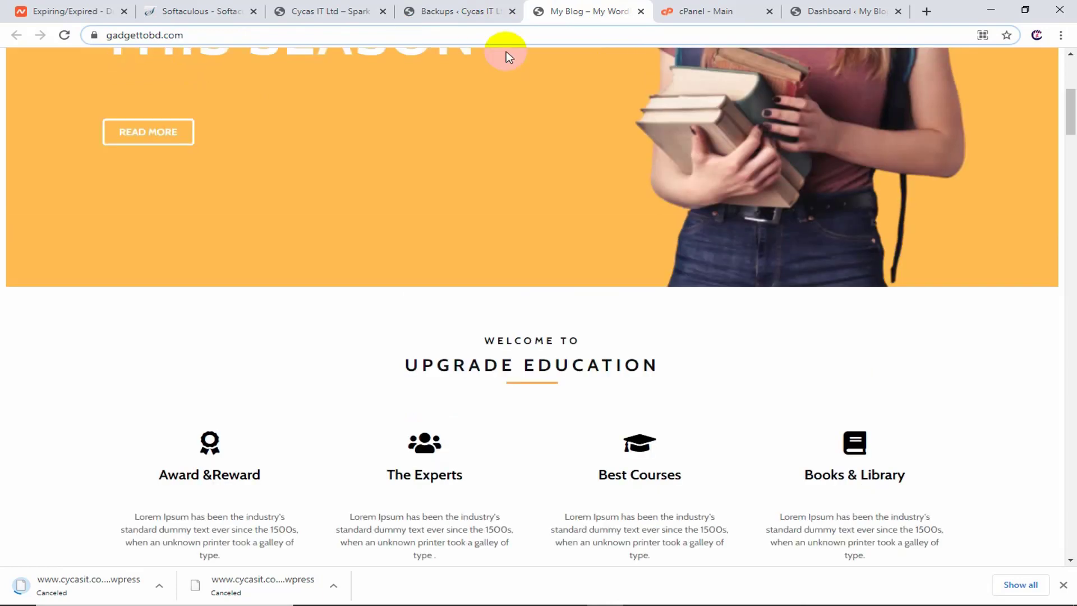
scroll(496, 65, "up", 5)
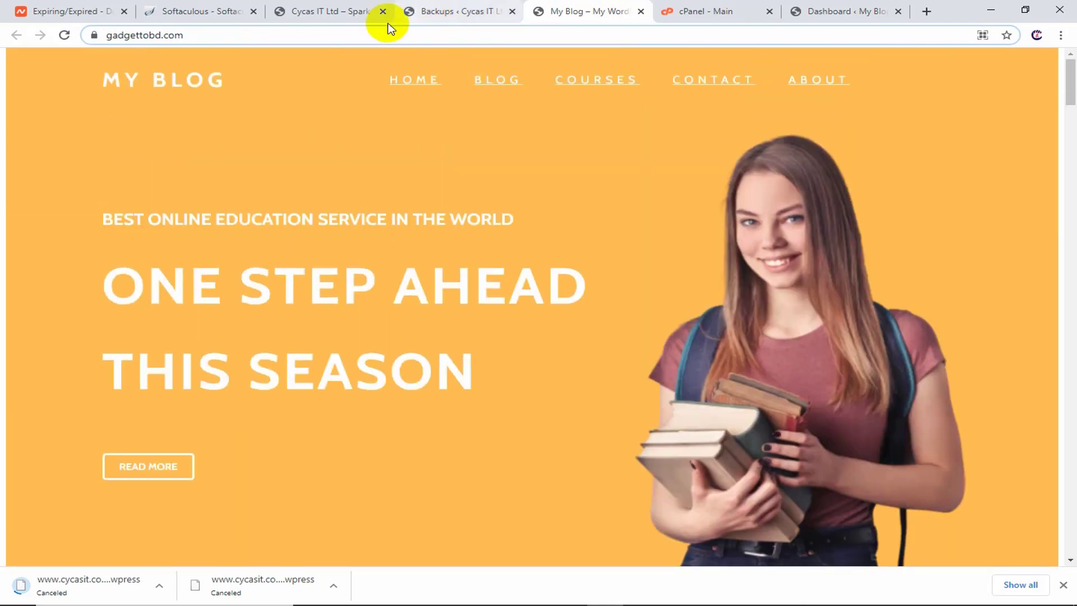
left_click(326, 8)
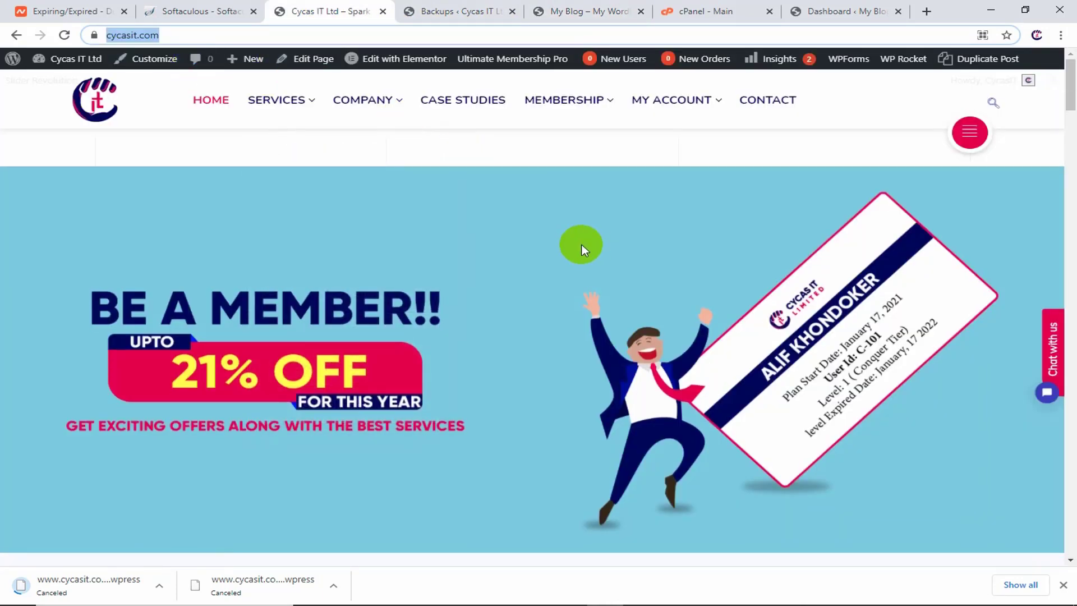
scroll(584, 250, "down", 5)
left_click(591, 10)
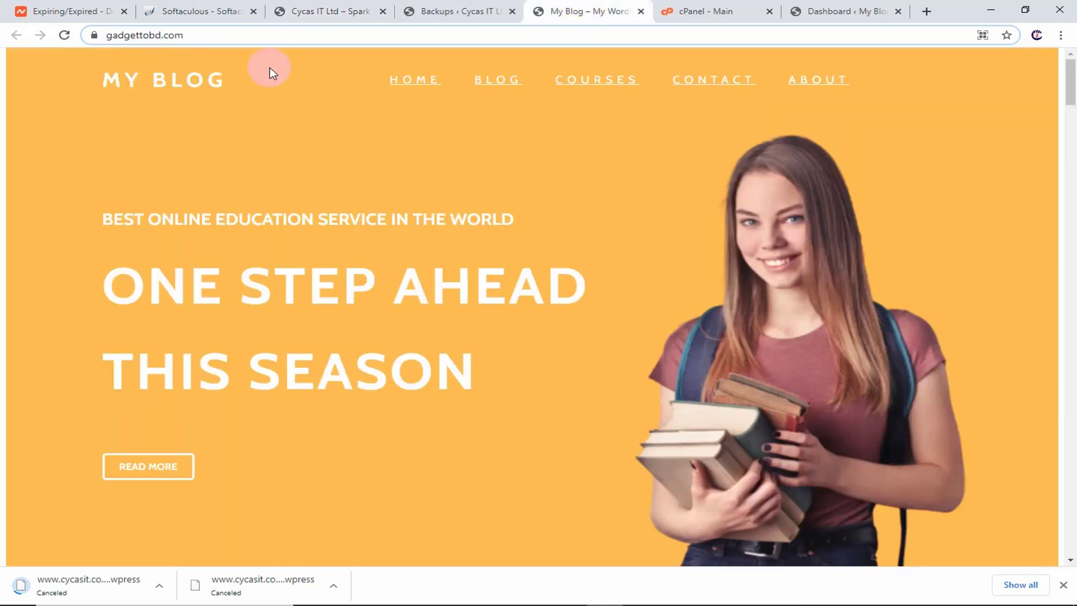
Return to the cycasit.com backups and cancel the restore without overwriting the website
left_click(459, 12)
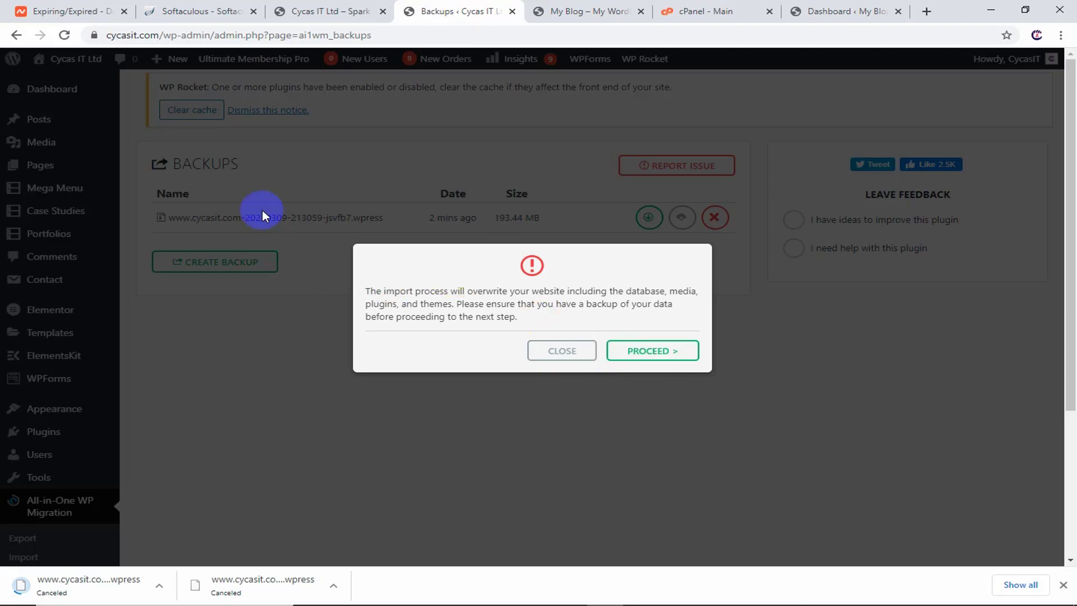
left_click(564, 352)
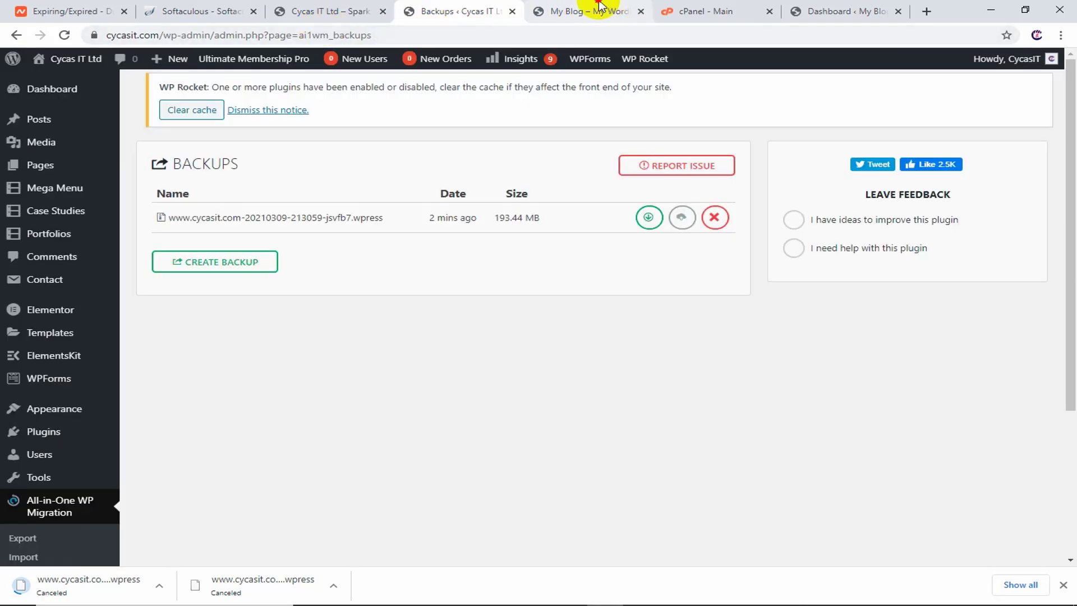
Move the My Blog dashboard browser tab beside the gadgettobd.com site tab, ahead of the cPanel tab
left_click(589, 11)
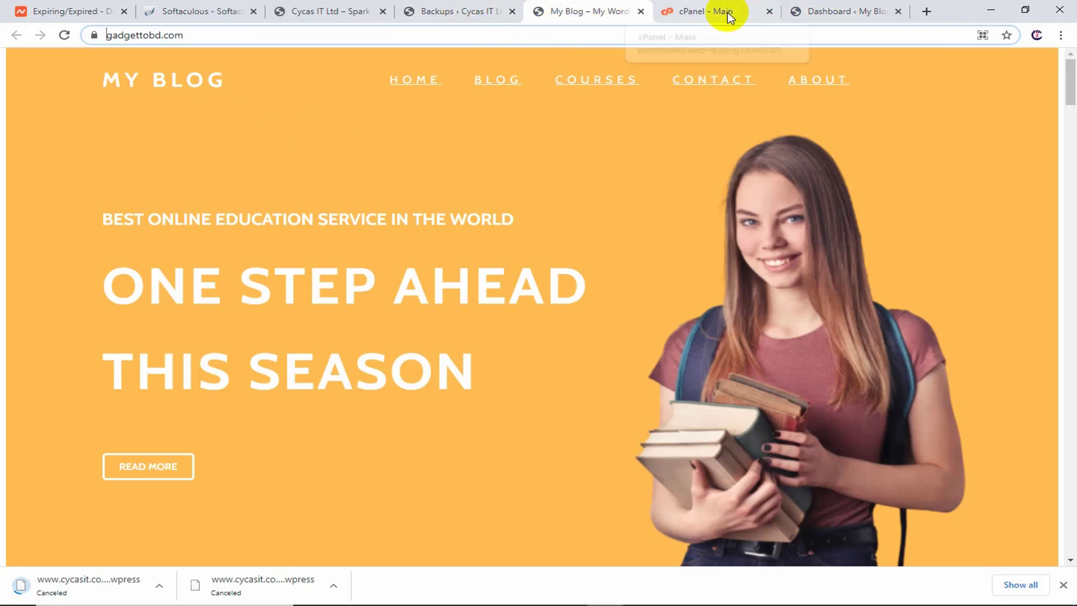
left_click_drag(835, 6, 712, 9)
Look through the gadgettobd.com homepage, from its opening banner through the courses and pricing down to the trainers section
left_click(561, 11)
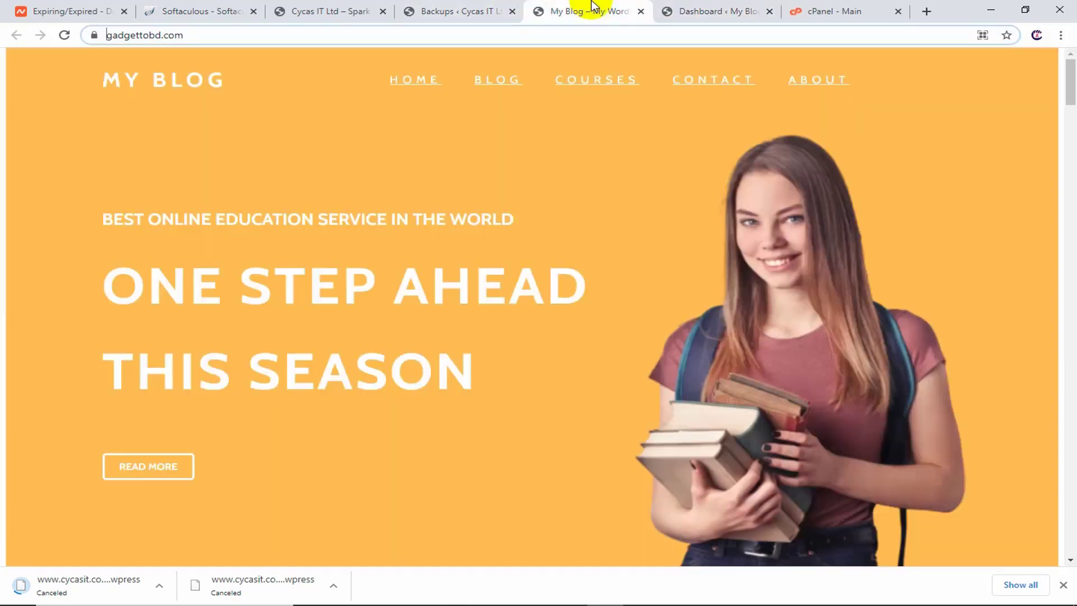
scroll(435, 202, "down", 20)
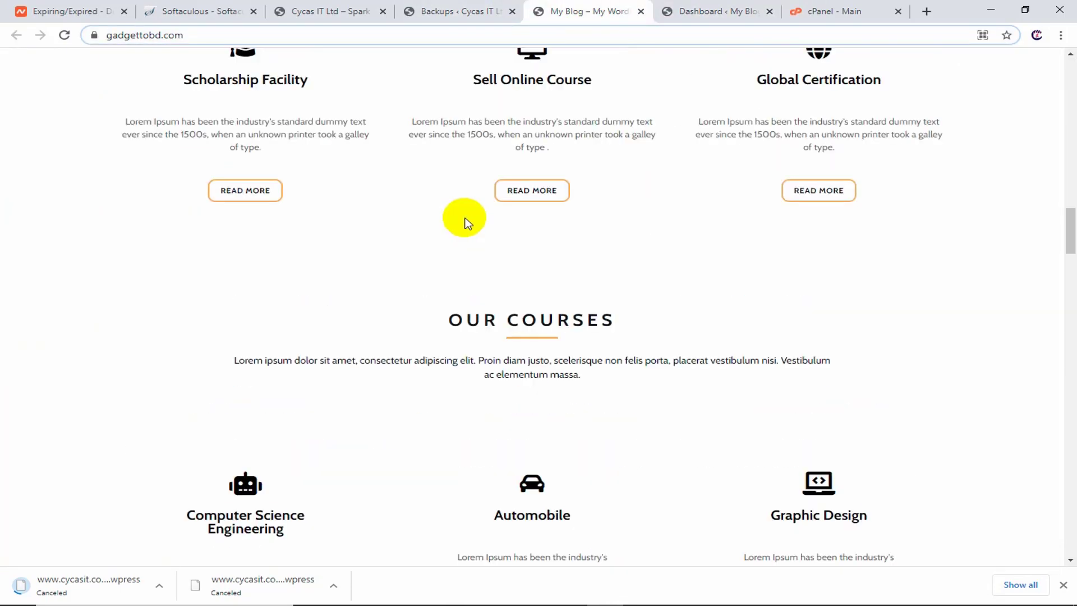
scroll(468, 221, "down", 20)
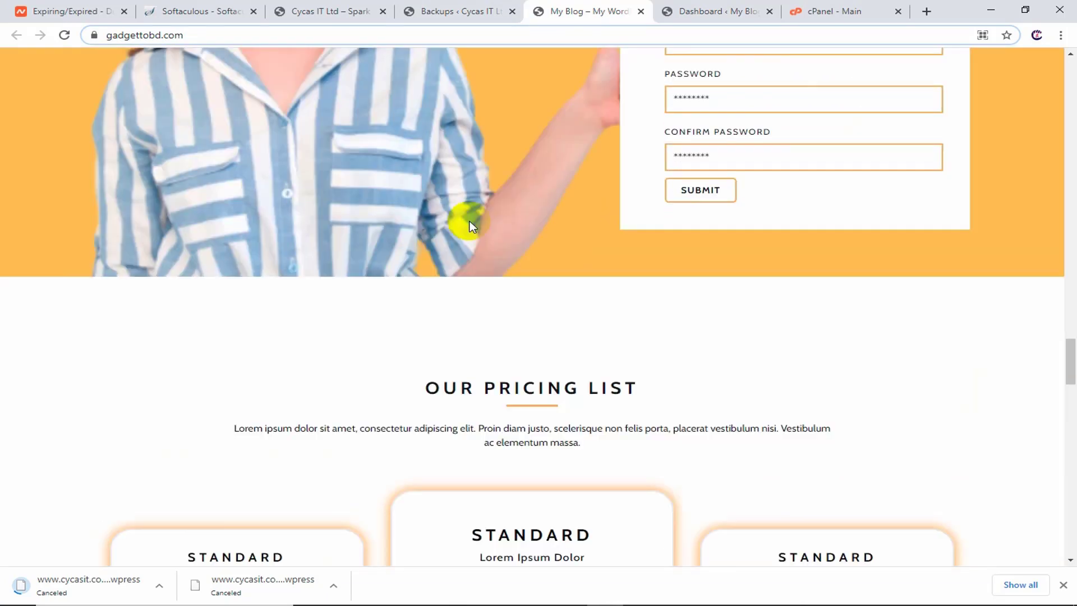
scroll(517, 229, "down", 20)
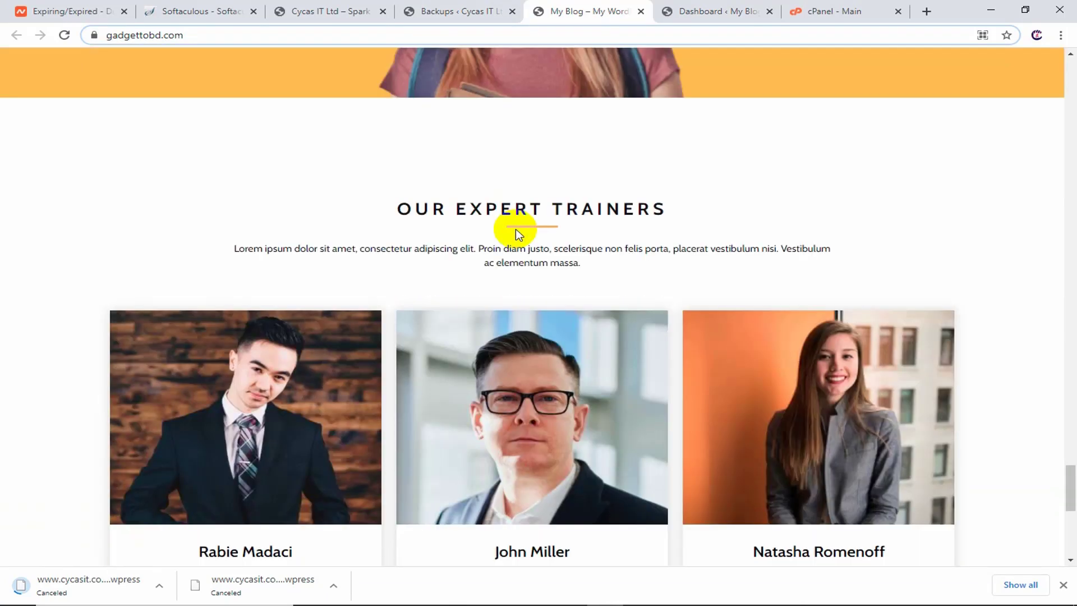
Look through the rest of the gadgettobd.com homepage, from the trainers and footer back past the testimonials to the registration form
scroll(515, 236, "up", 6)
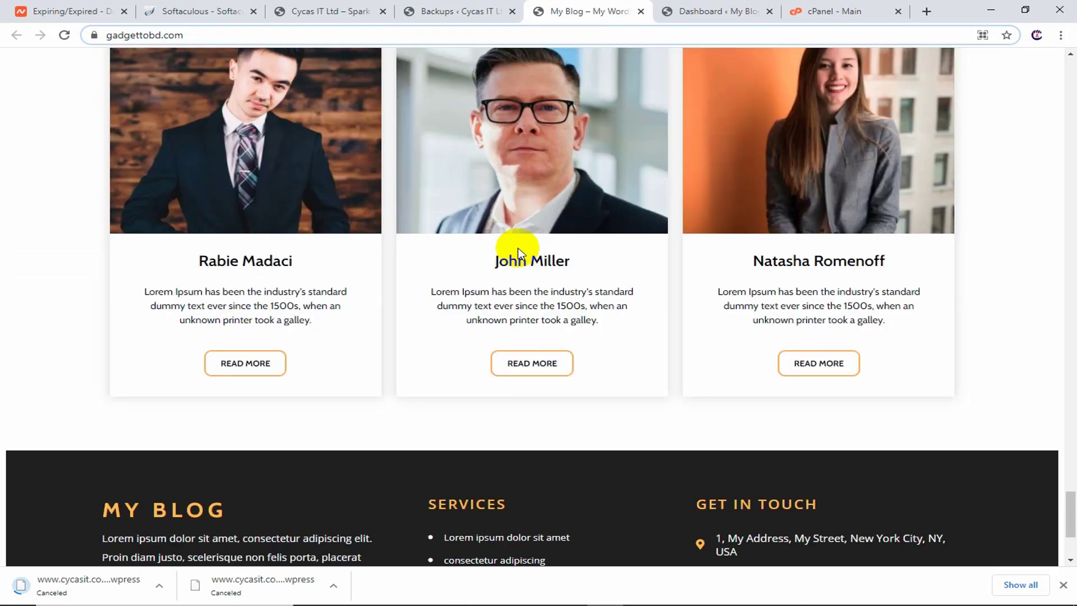
scroll(517, 247, "up", 12)
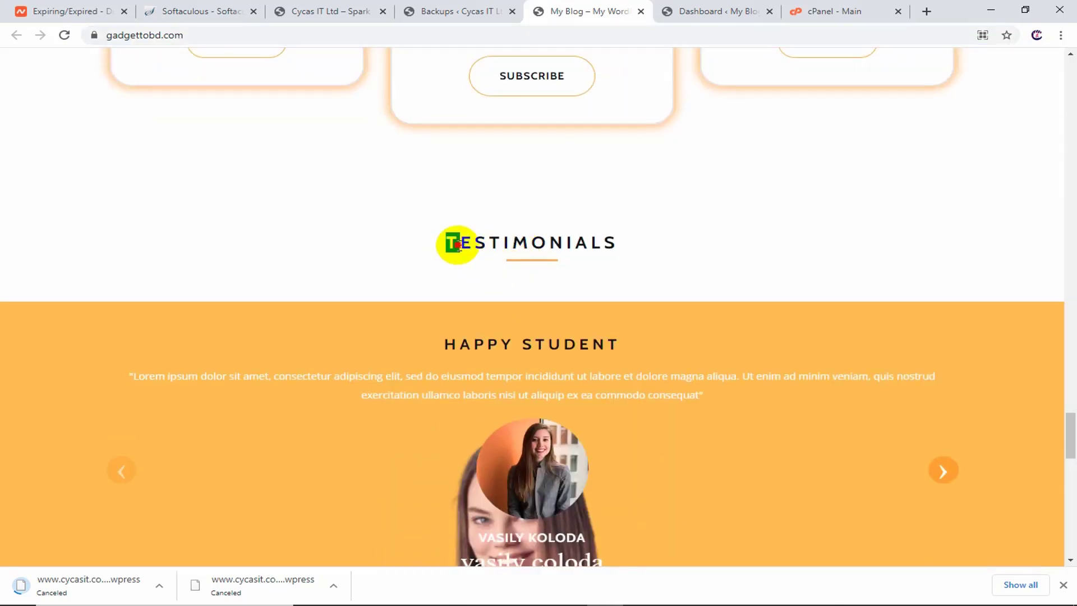
double_click(575, 253)
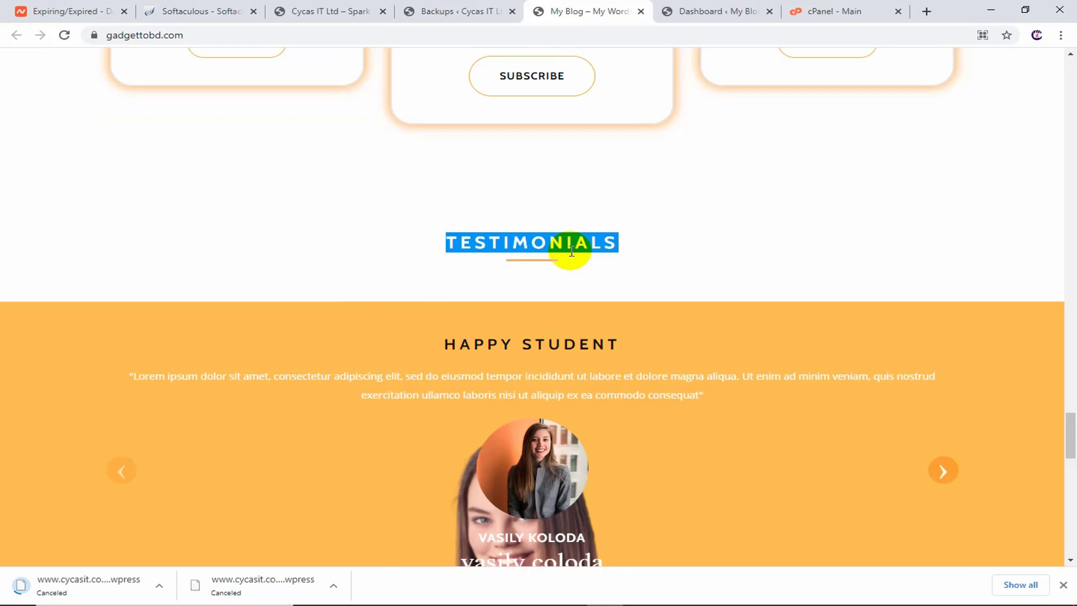
scroll(589, 168, "up", 15)
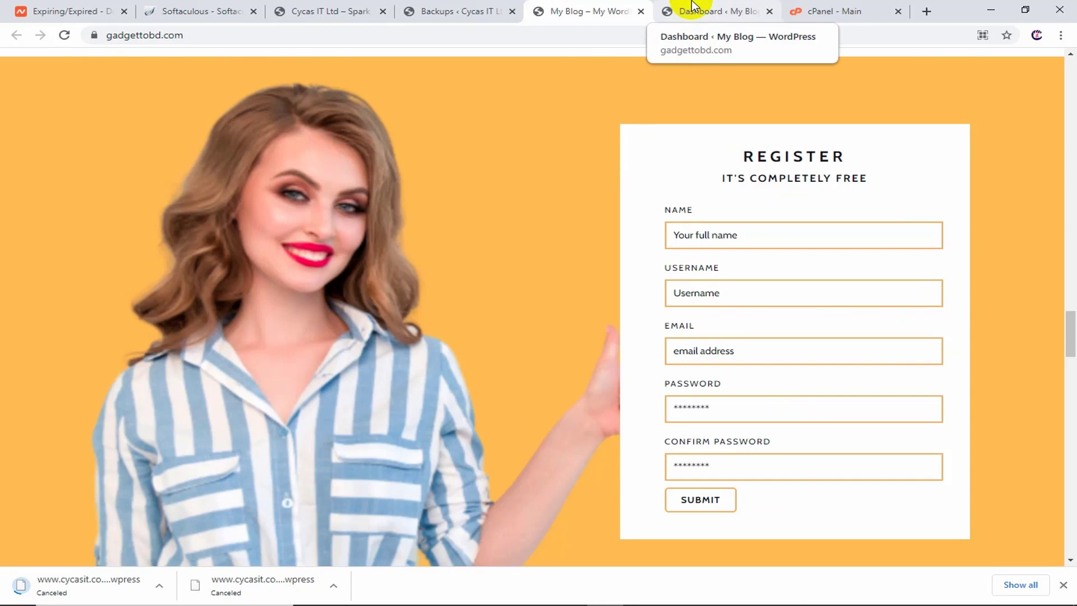
In the My Blog dashboard, install and activate the All-in-One WP Migration plugin from all-in-one-wp-migration.7.39.zip in Downloads
left_click(693, 6)
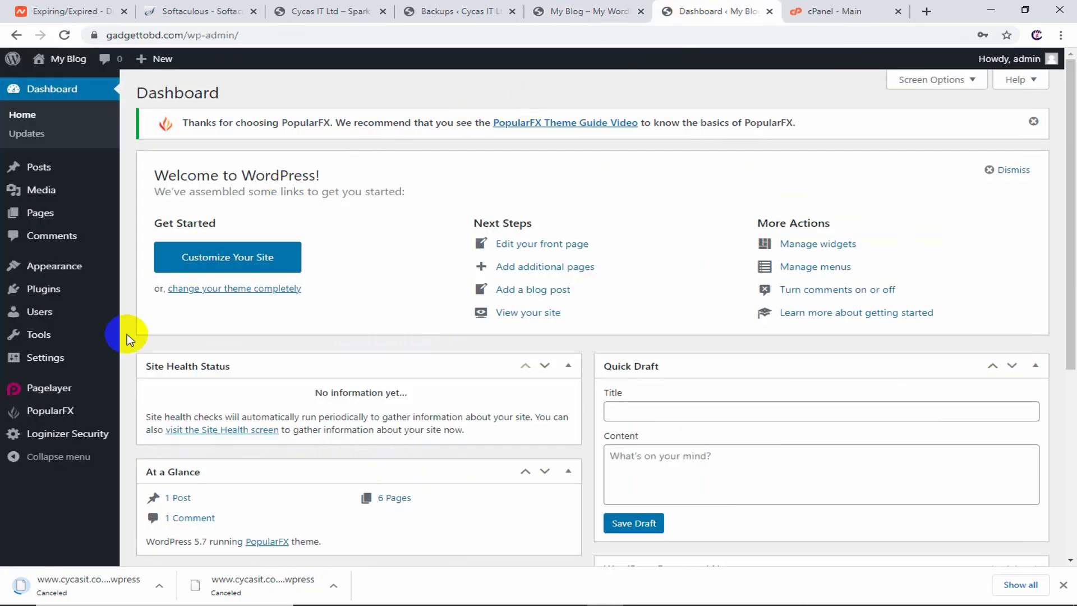
left_click(80, 293)
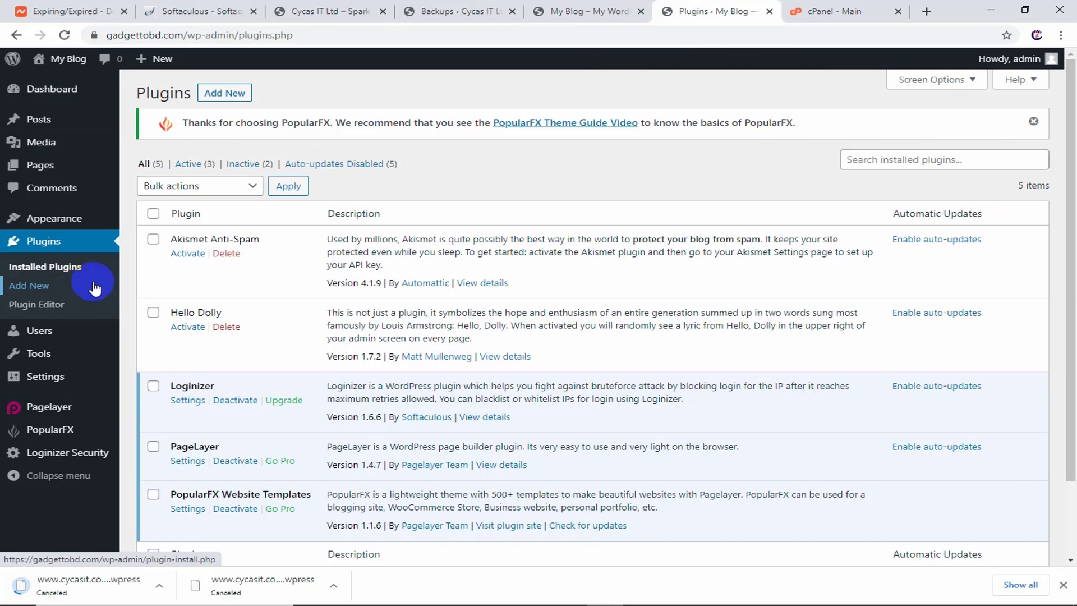
left_click(232, 95)
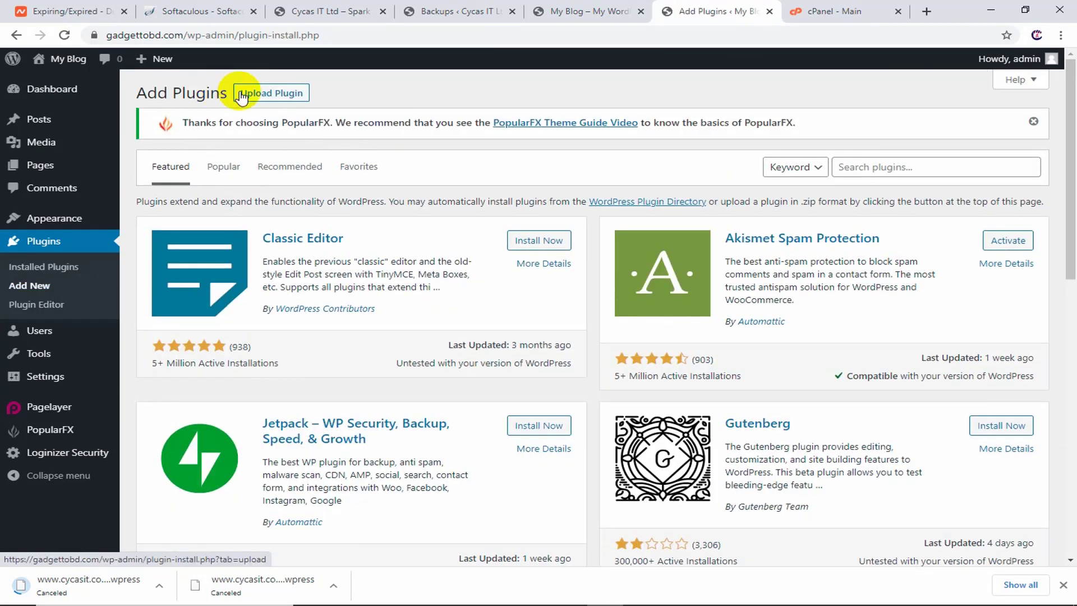
left_click(279, 95)
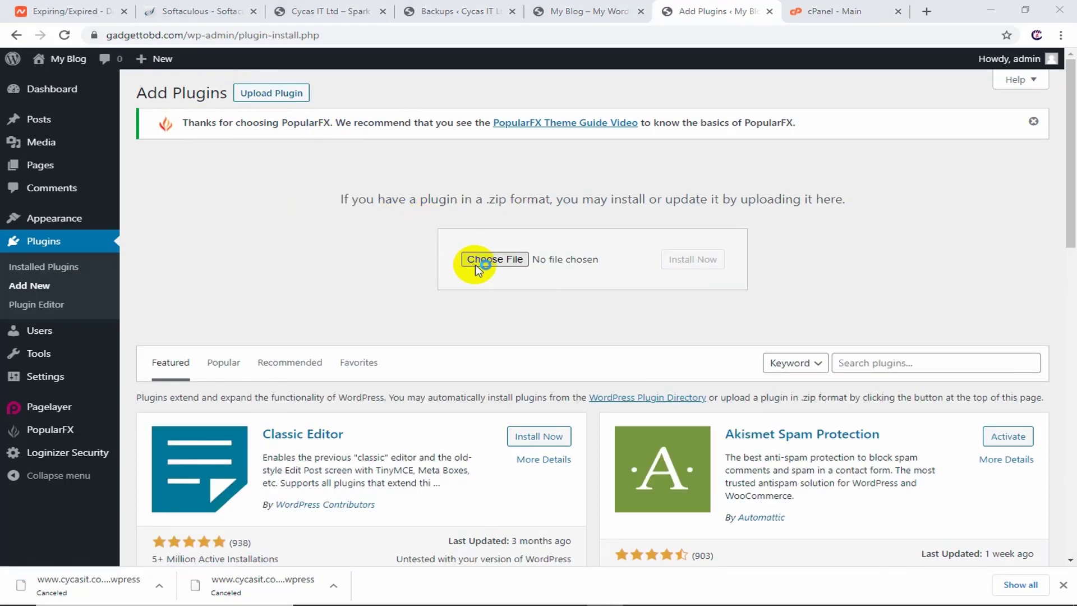
left_click(473, 265)
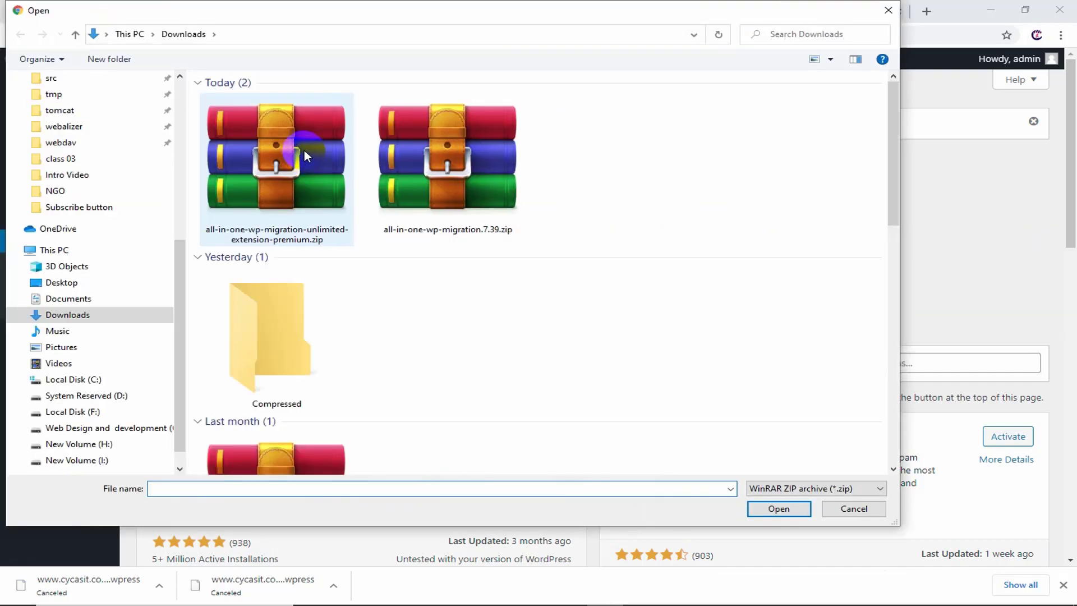
double_click(430, 183)
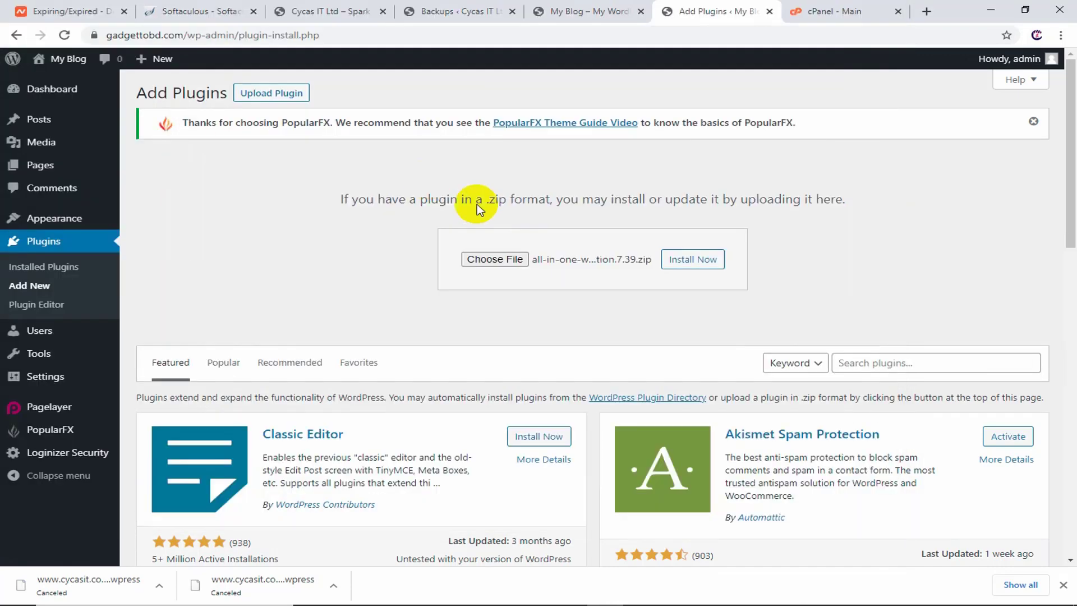
left_click(680, 265)
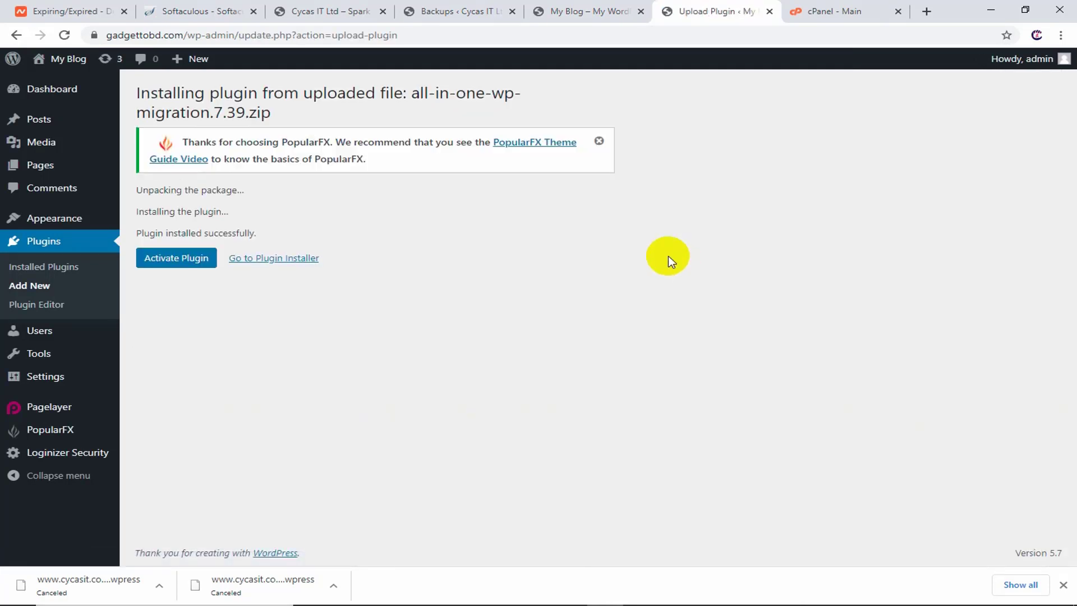
left_click(172, 261)
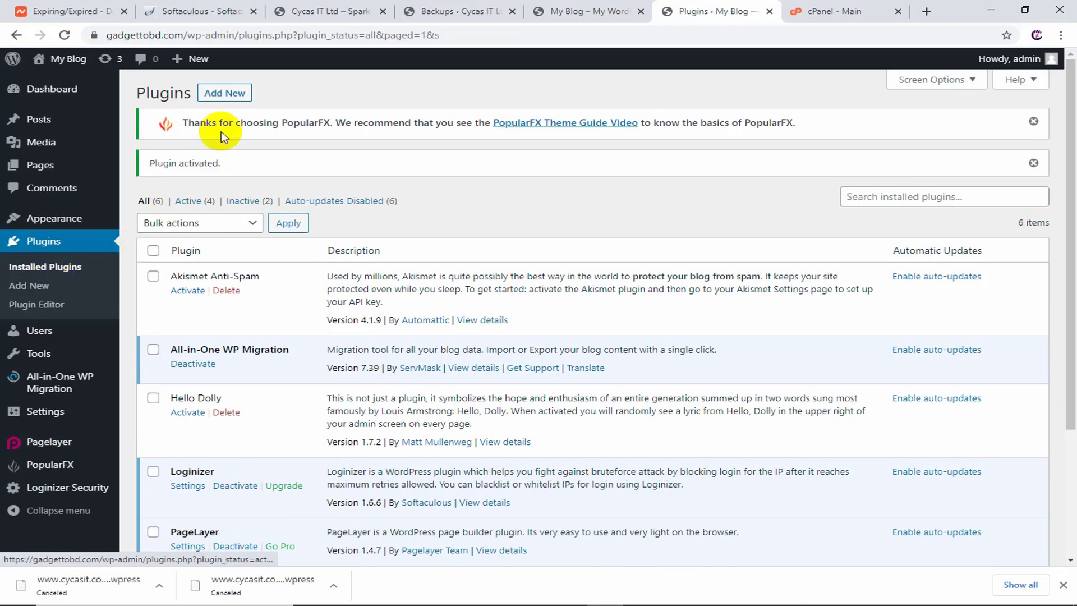
Install and activate the Unlimited Extension plugin from all-in-one-wp-migration-unlimited-extension-premium.zip in Downloads
left_click(226, 96)
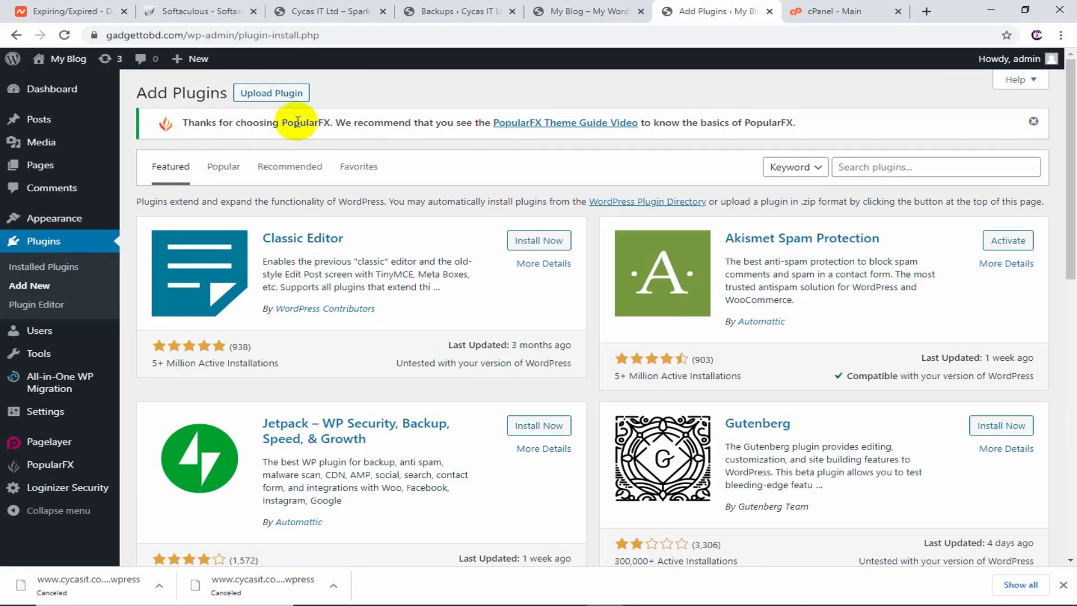
left_click(282, 99)
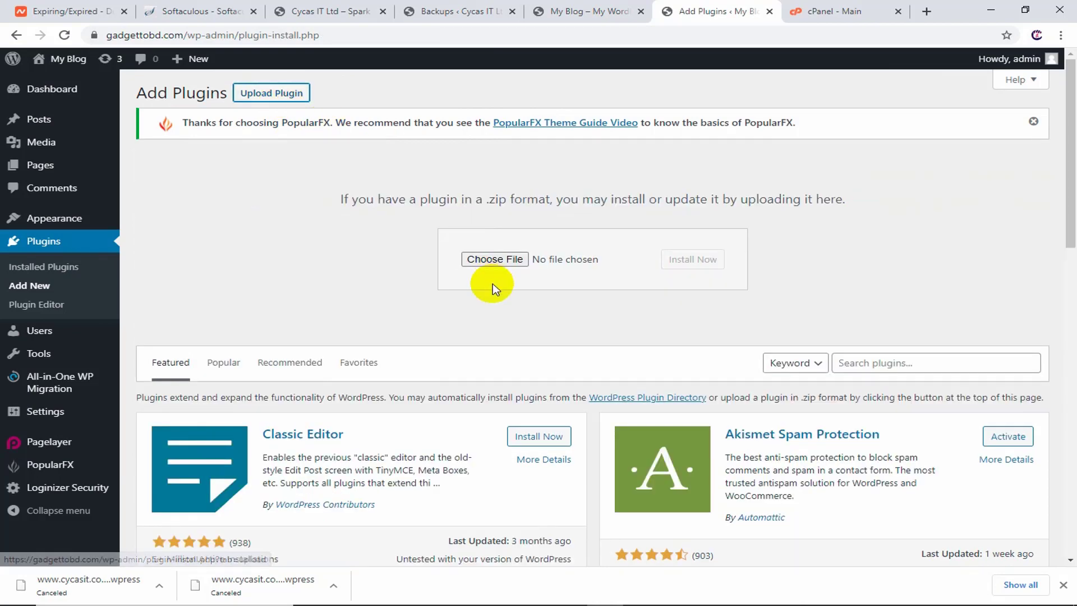
left_click(471, 268)
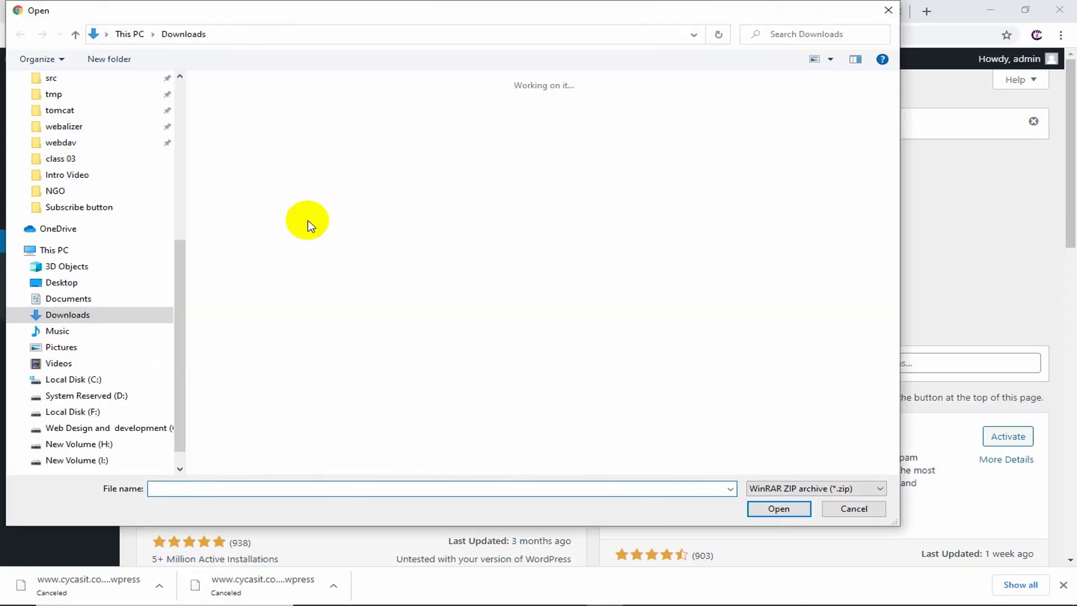
double_click(314, 187)
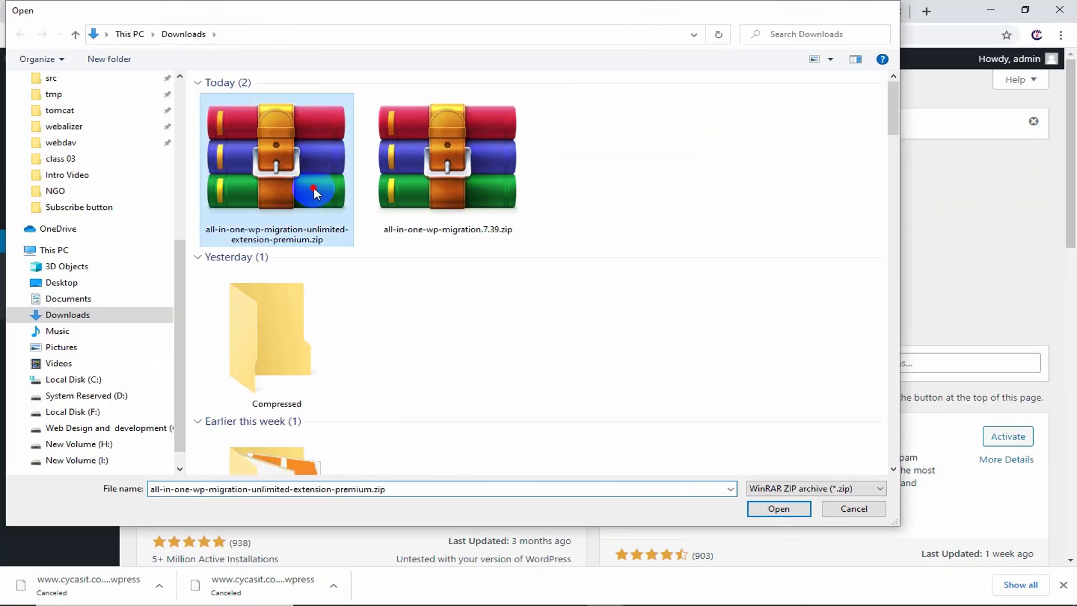
left_click(686, 264)
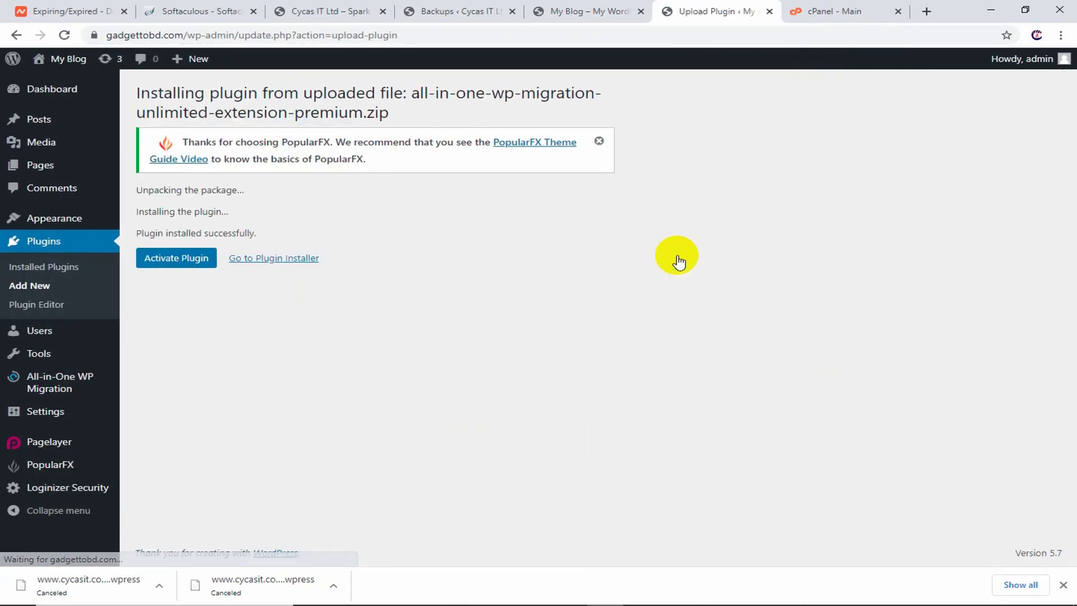
left_click(182, 261)
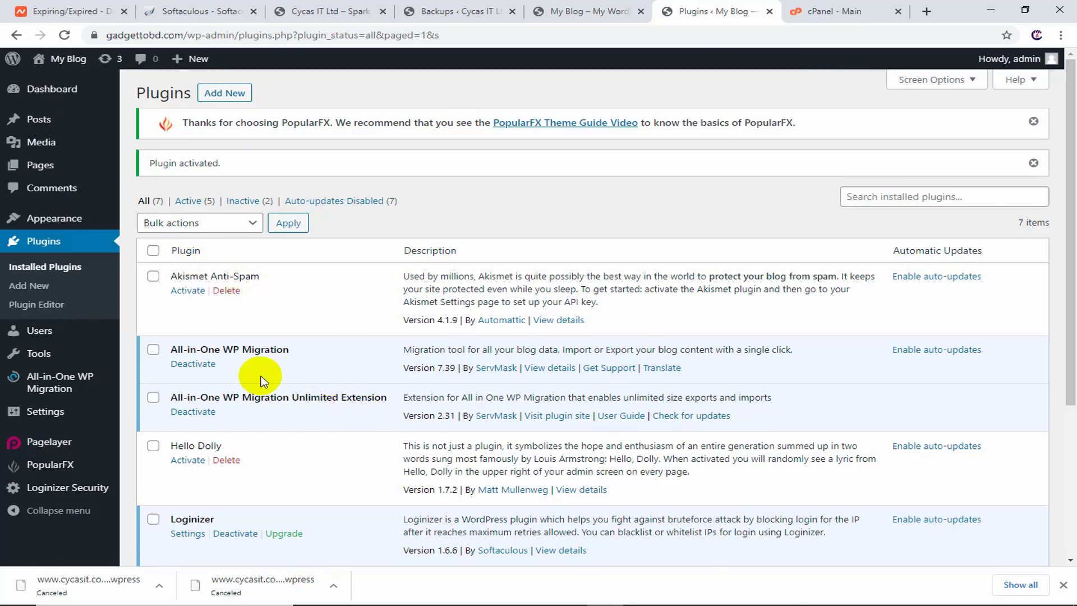
Point out the All-in-One WP Migration and All-in-One WP Migration Unlimited Extension entries among the installed plugins
left_click_drag(297, 353, 172, 354)
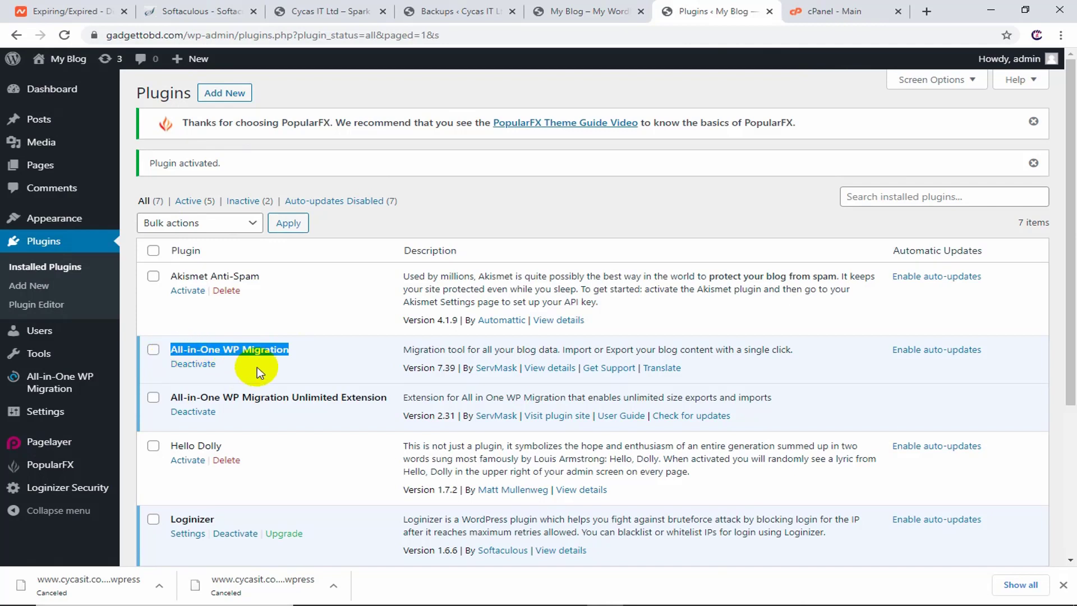
left_click(295, 353)
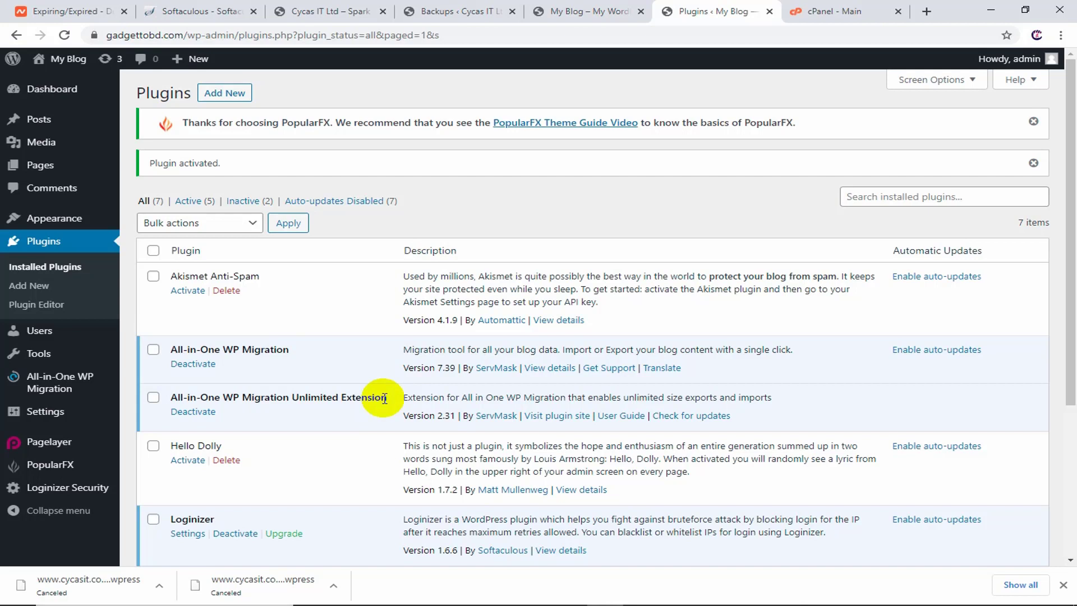
left_click_drag(385, 398, 174, 399)
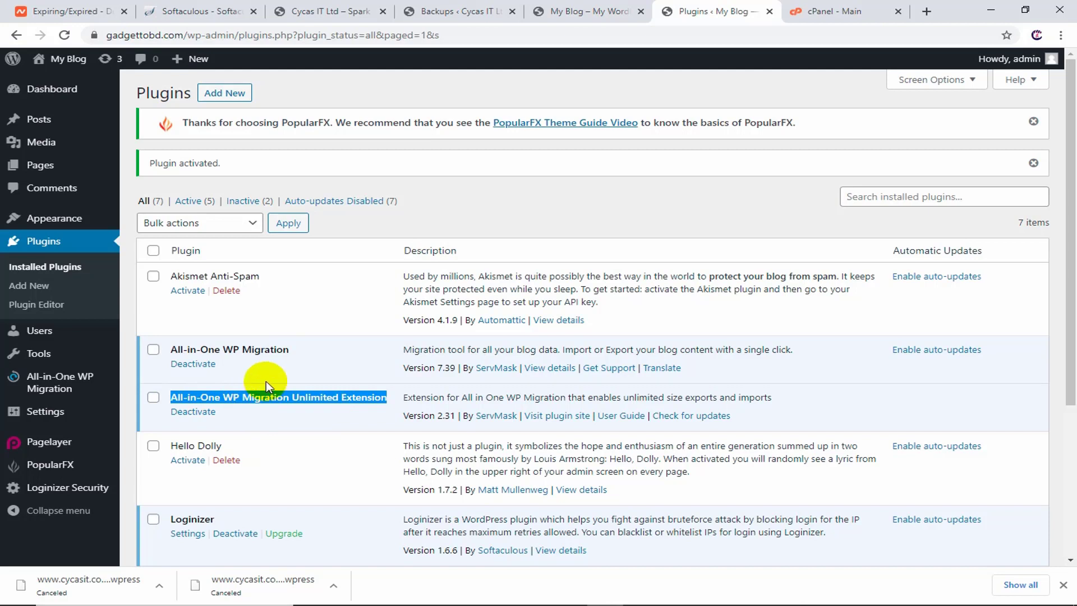
mouse_move(63, 392)
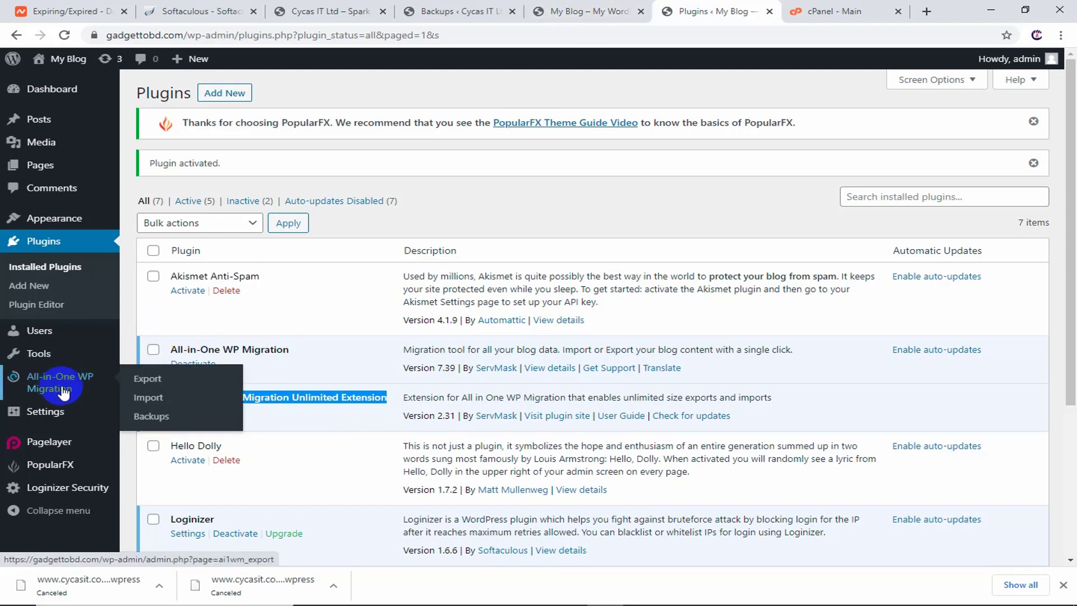
left_click(151, 381)
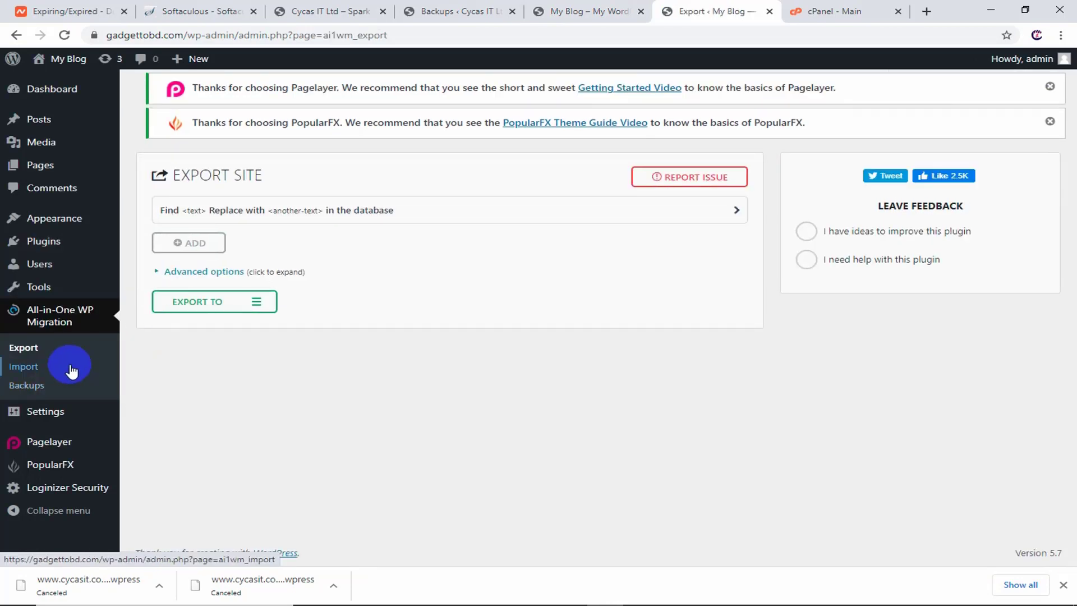
left_click(55, 371)
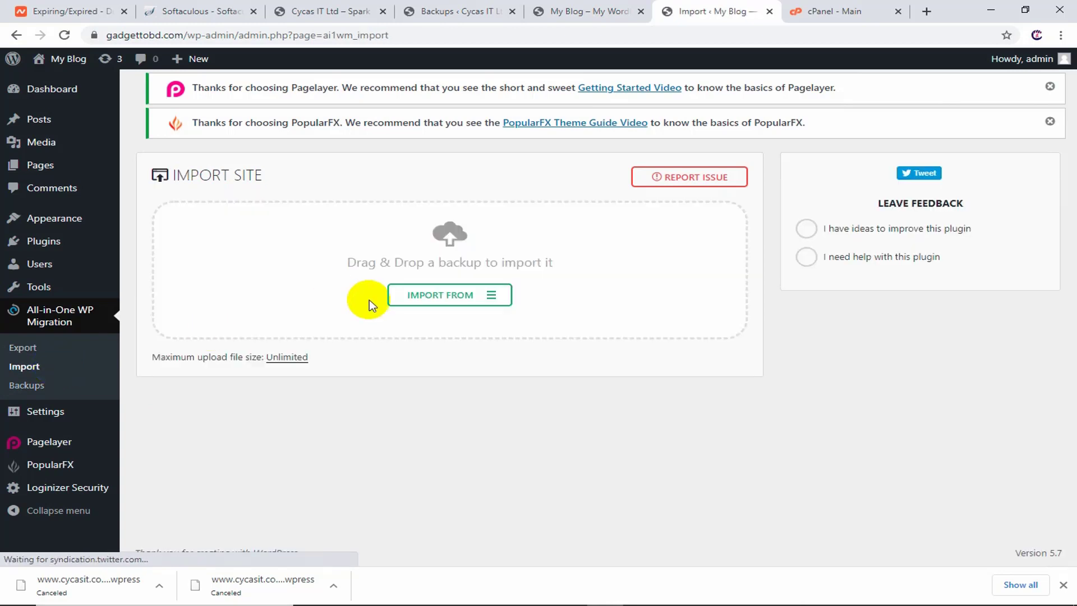
left_click(430, 302)
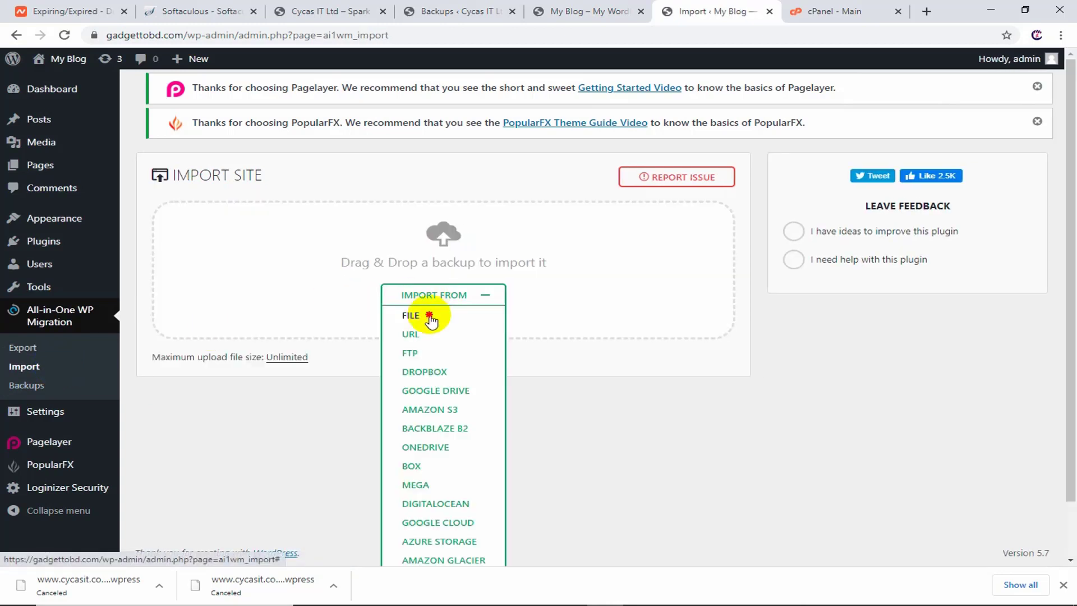
left_click(429, 314)
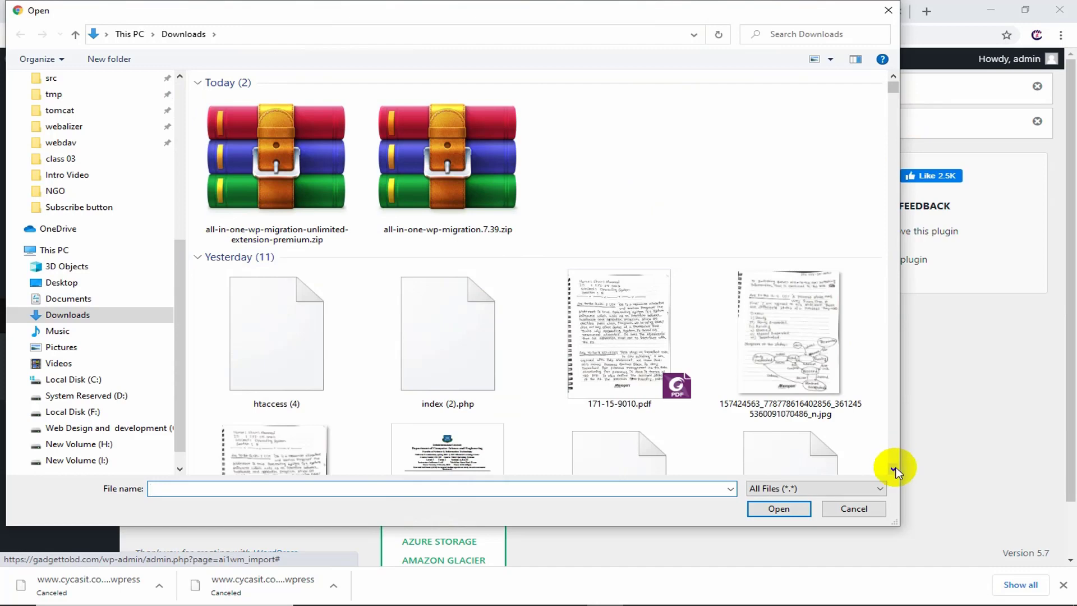
scroll(895, 469, "down", 5)
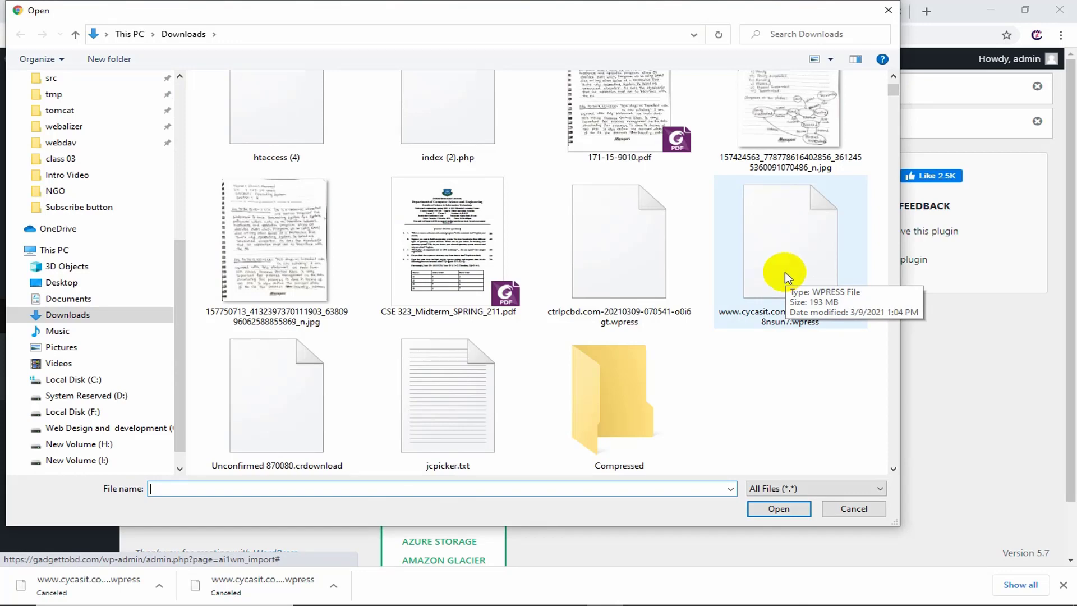
double_click(786, 272)
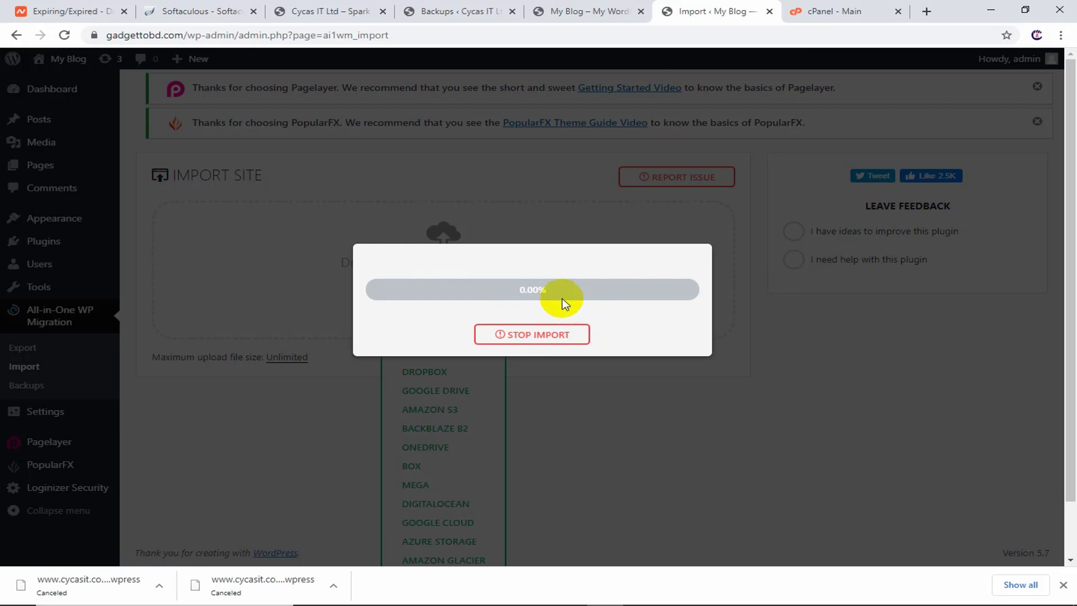
left_click(516, 227)
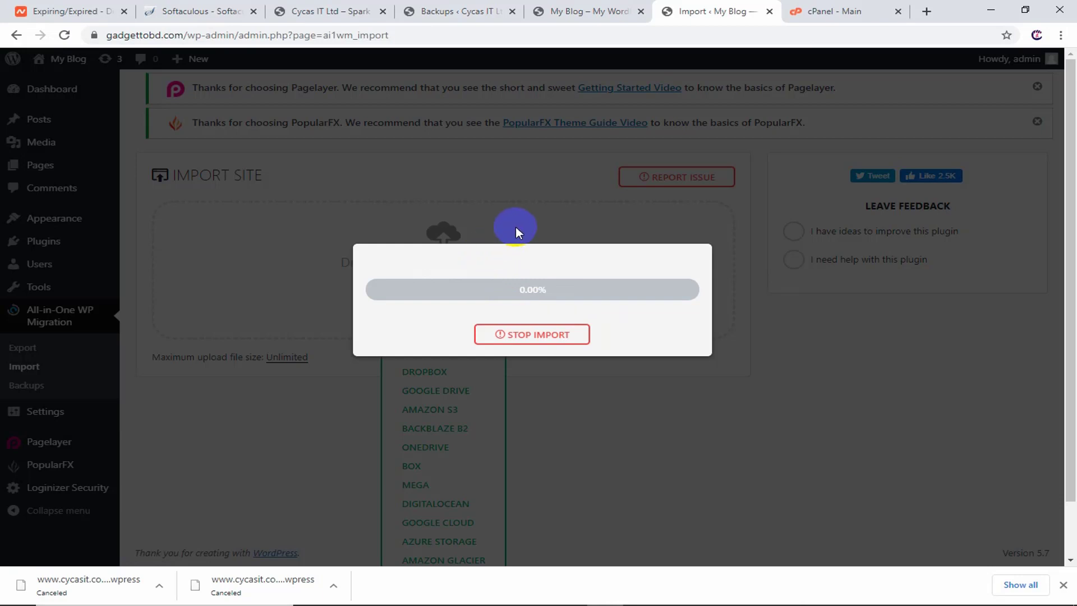
left_click(564, 334)
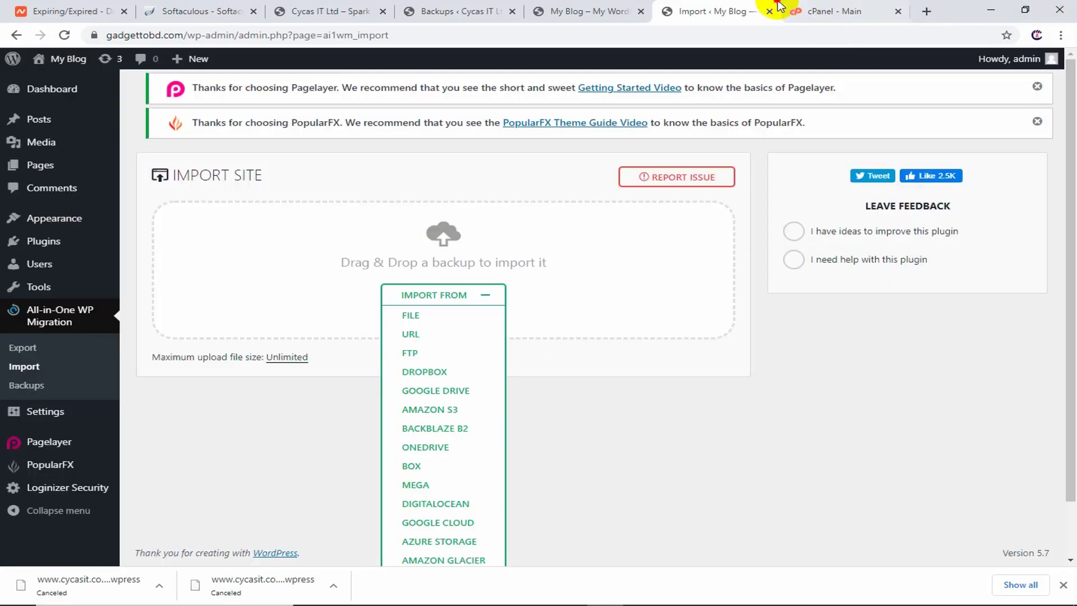
Switch to cPanel and open the gadgettobd.com/wp-content/ai1wm-backups folder in File Manager
left_click(850, 11)
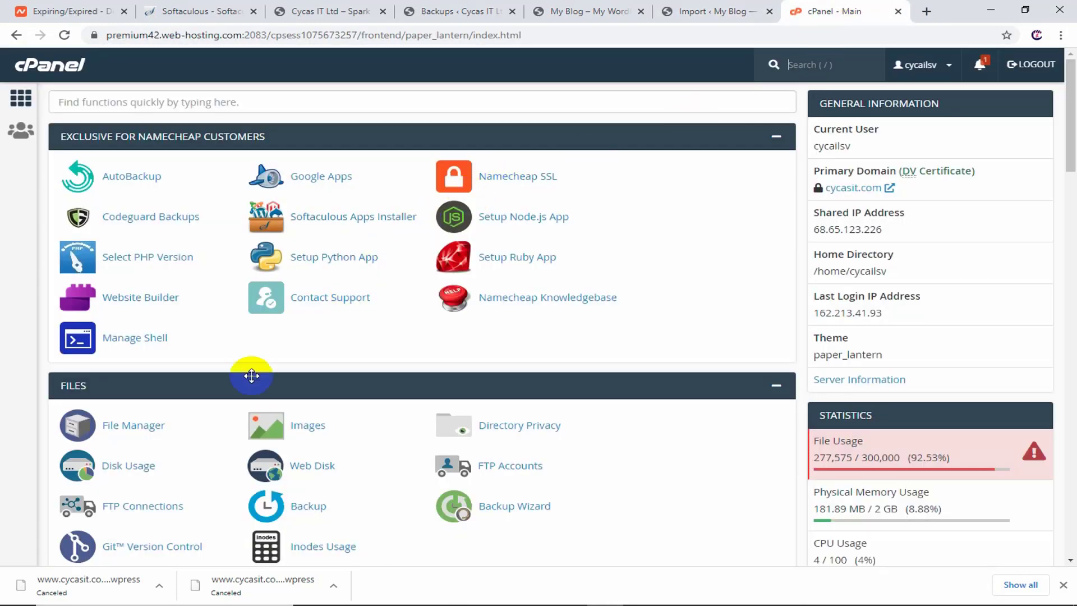
left_click(148, 432)
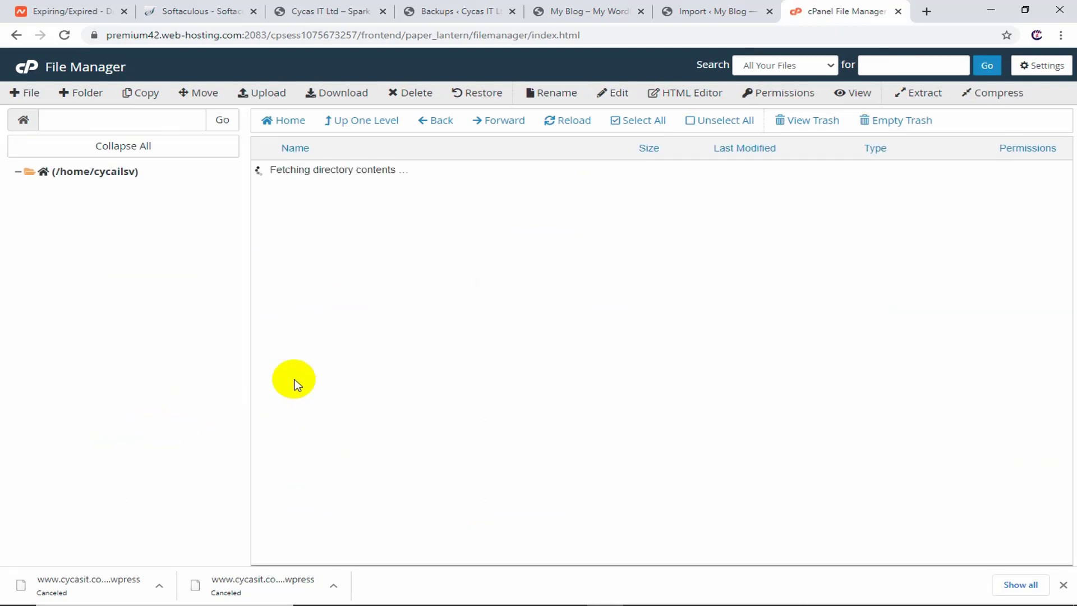
scroll(95, 393, "down", 1)
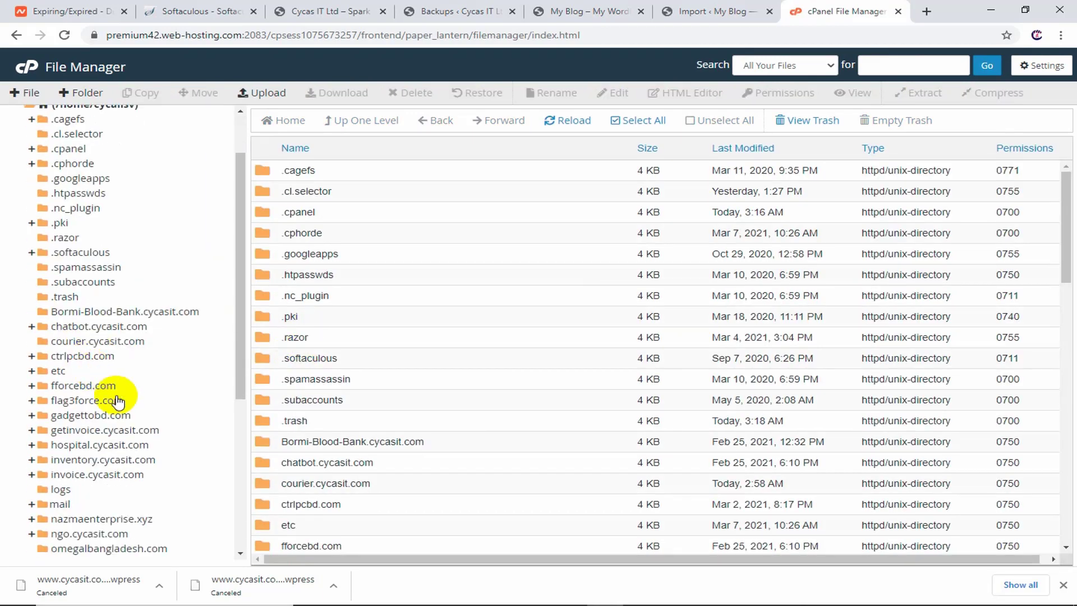
left_click(115, 415)
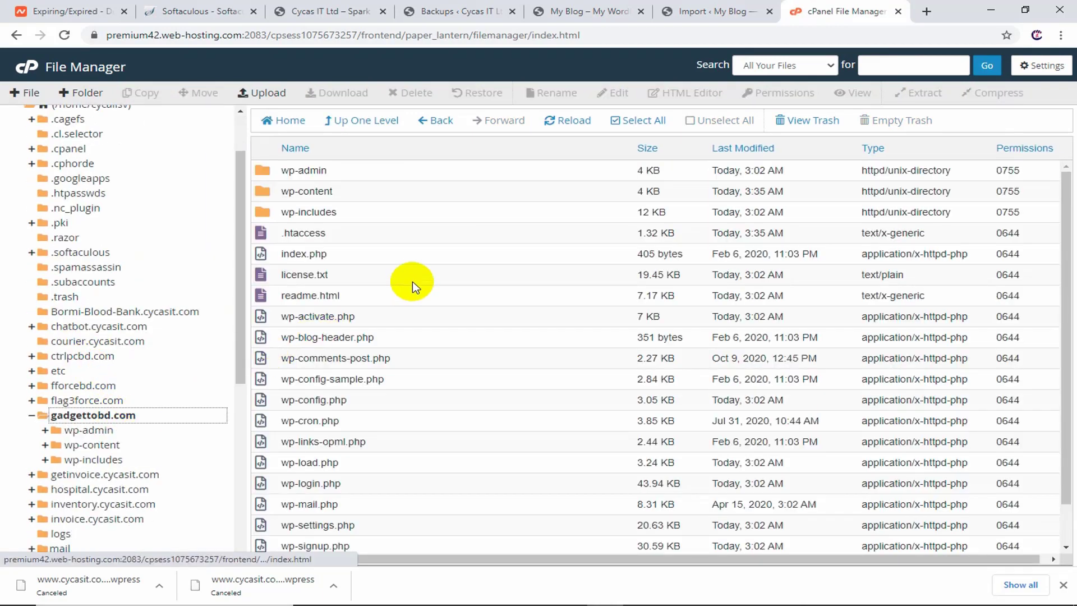
double_click(367, 194)
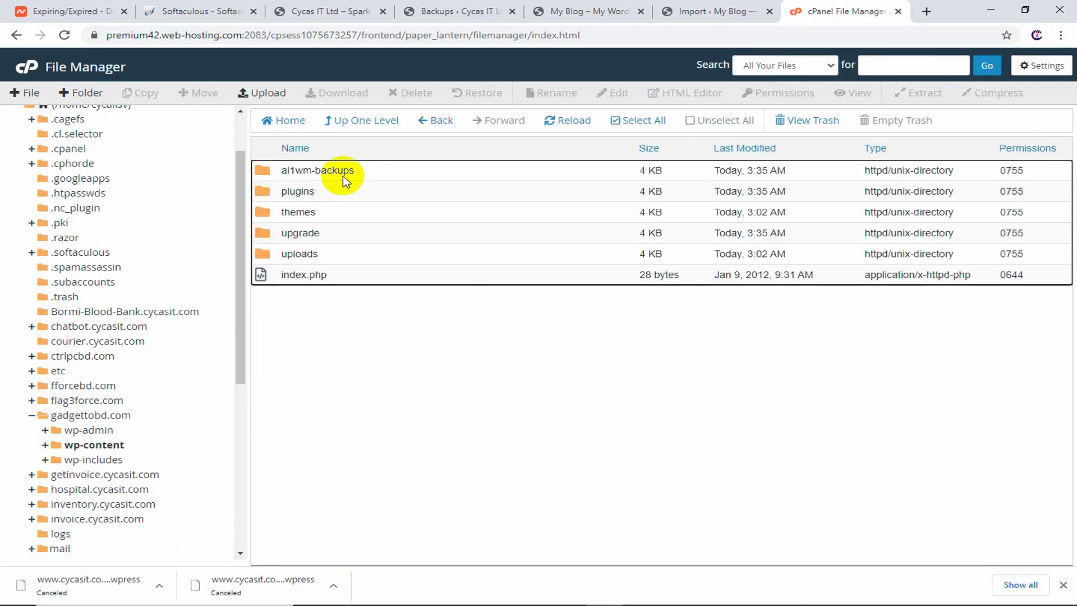
double_click(385, 165)
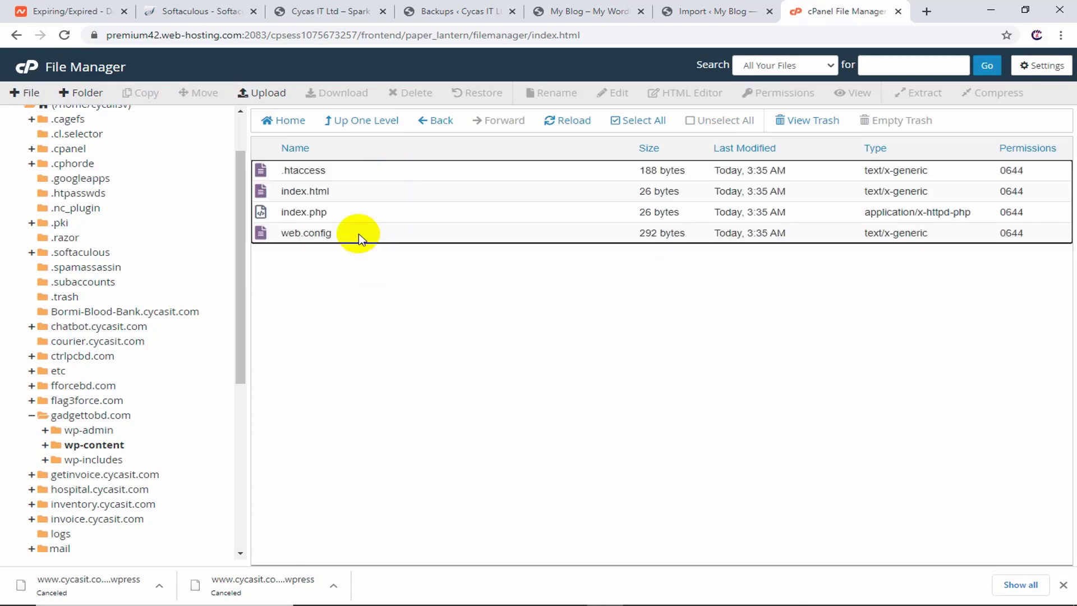
left_click(283, 95)
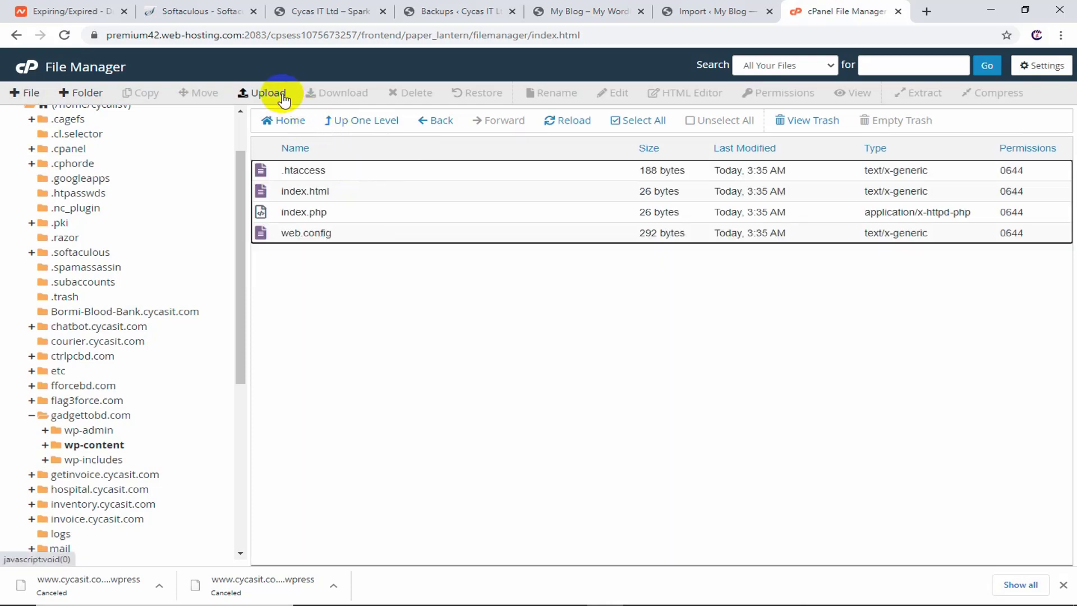
left_click(284, 97)
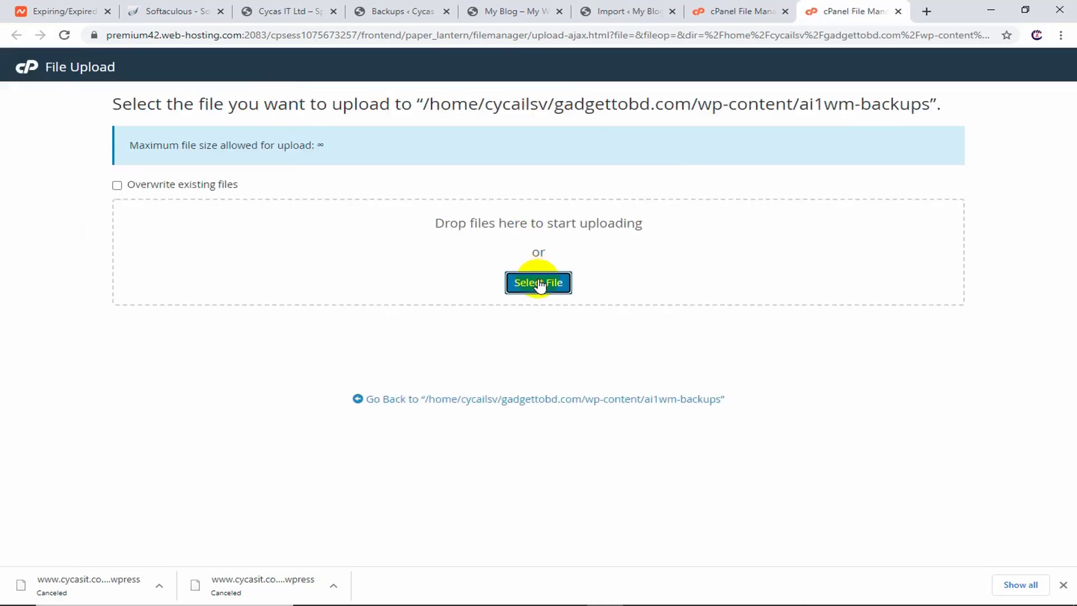
left_click(538, 280)
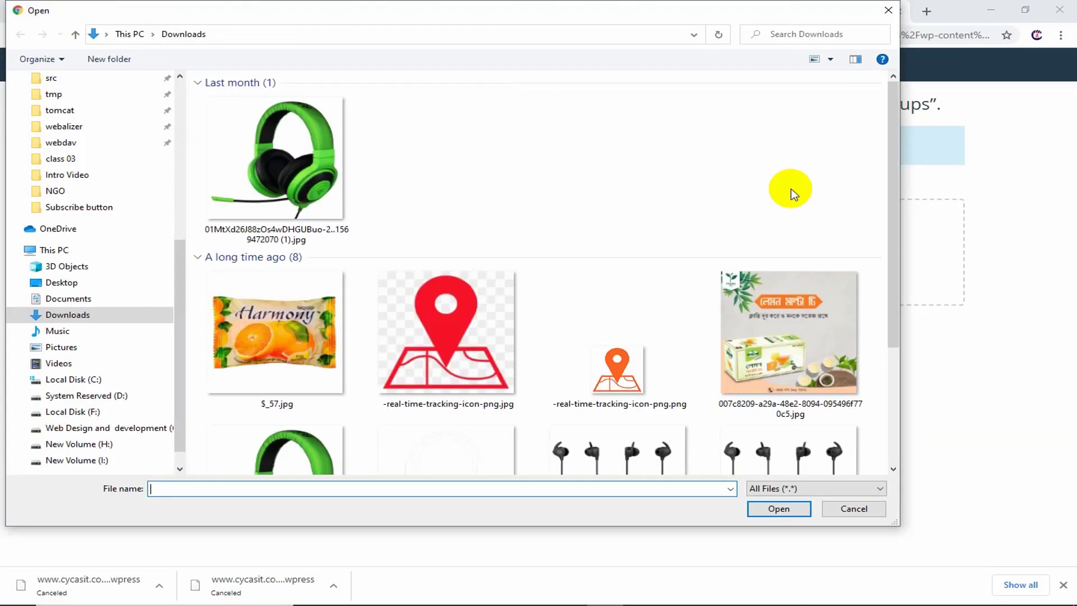
scroll(790, 271, "down", 1)
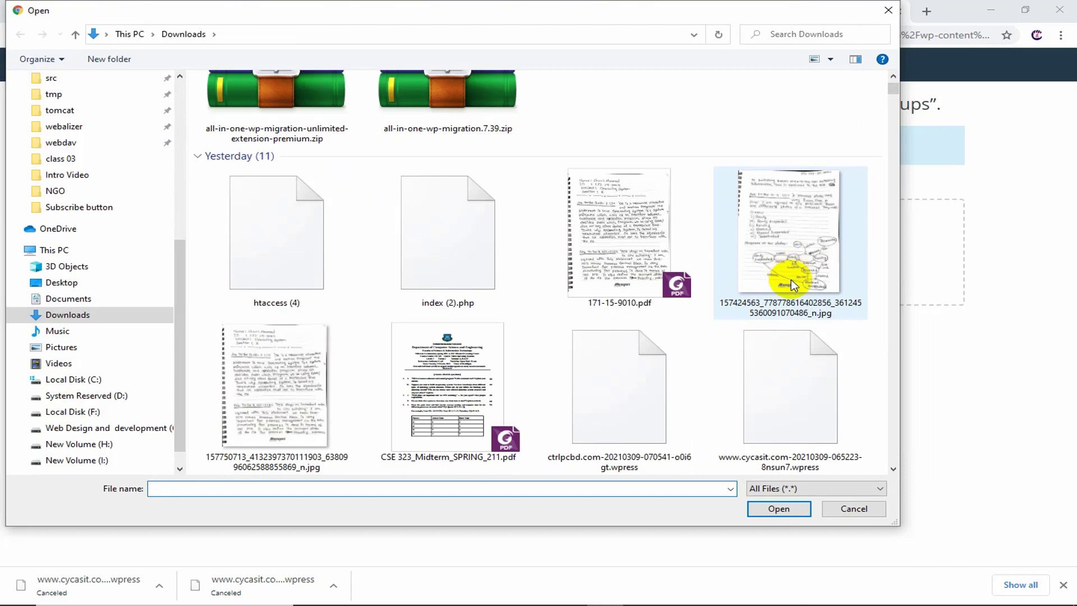
scroll(791, 280, "down", 2)
left_click(779, 245)
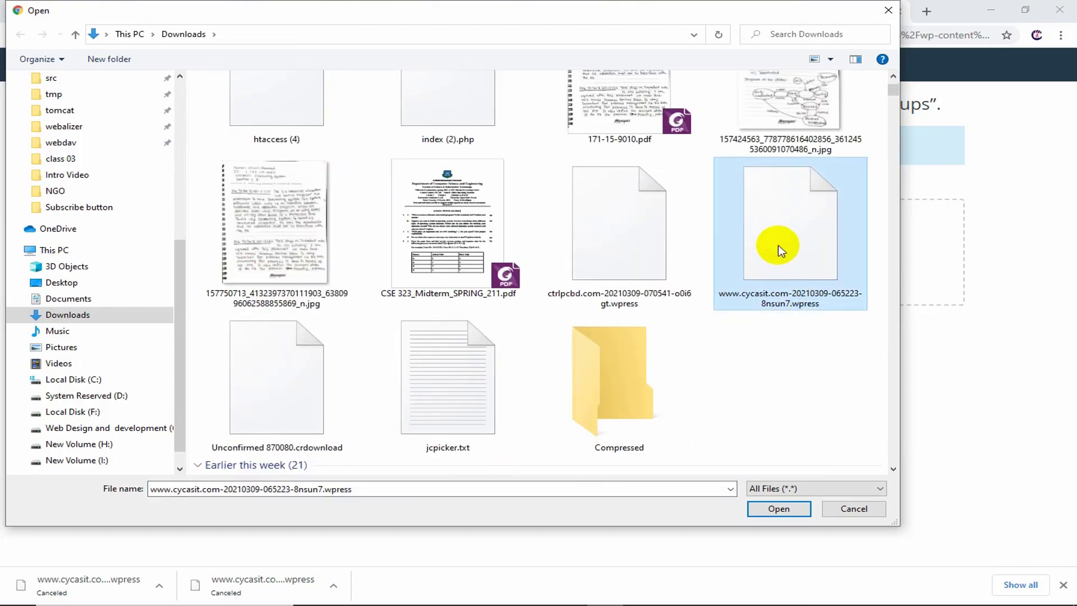
double_click(778, 245)
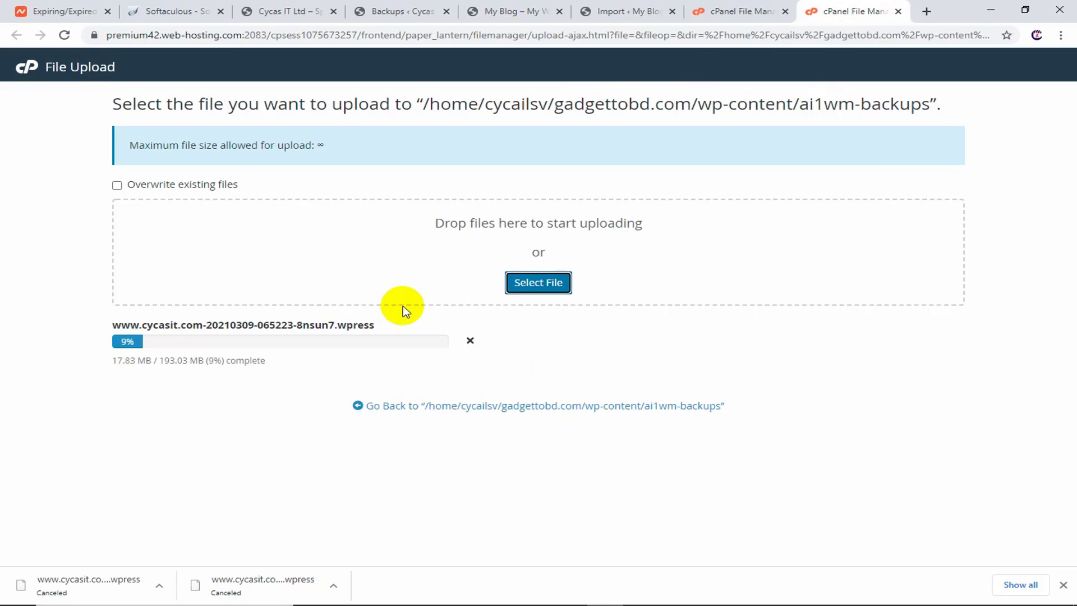
Check the upload's progress, return to the ai1wm-backups folder when it finishes, and point out the uploaded .wpress file
left_click(746, 10)
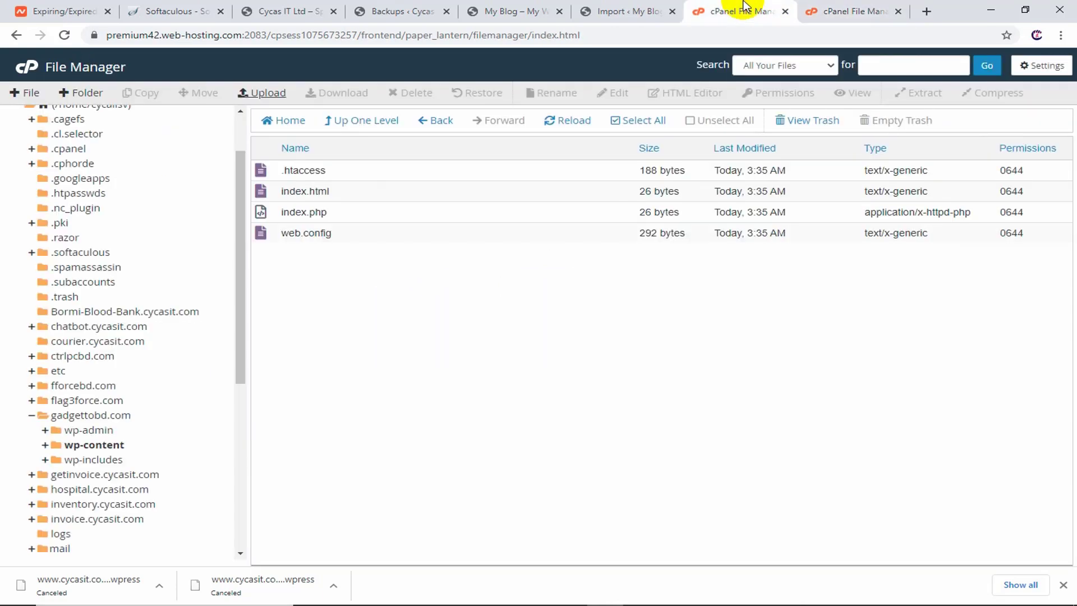
left_click(638, 5)
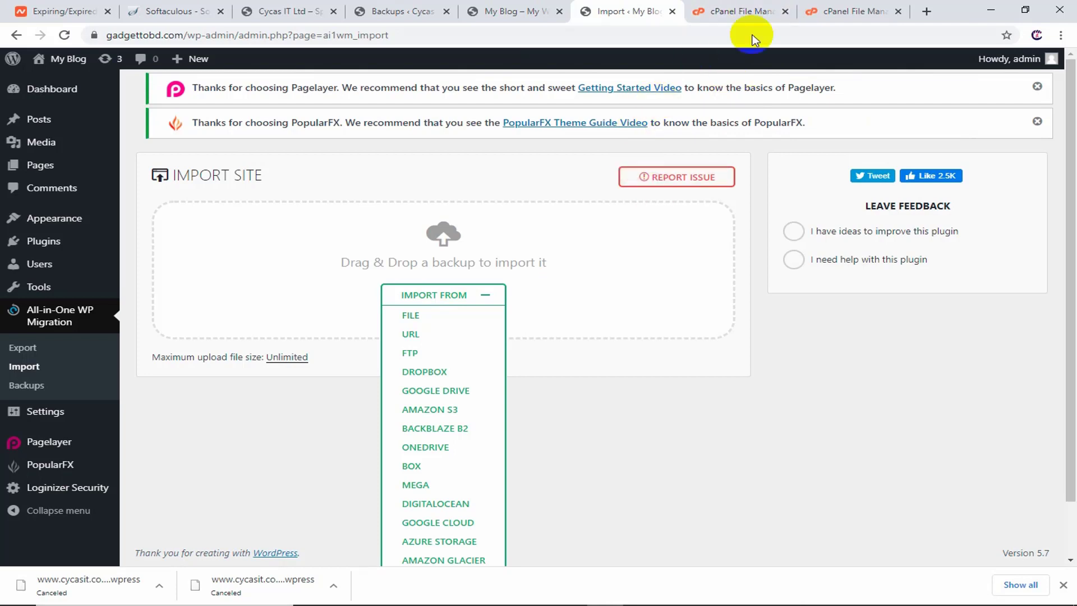
left_click(835, 10)
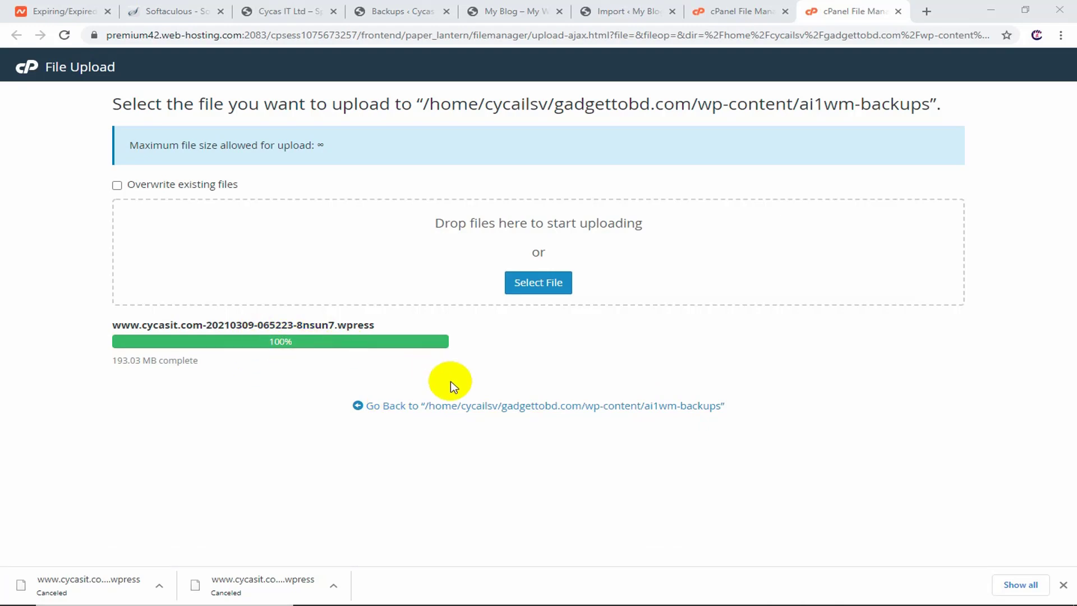
left_click(535, 405)
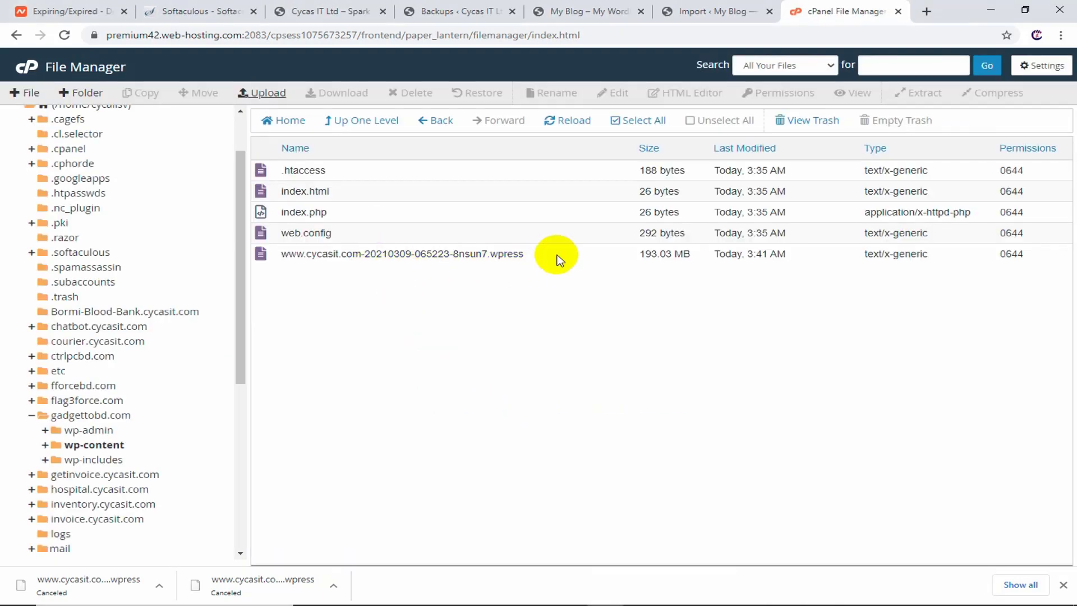
left_click(557, 257)
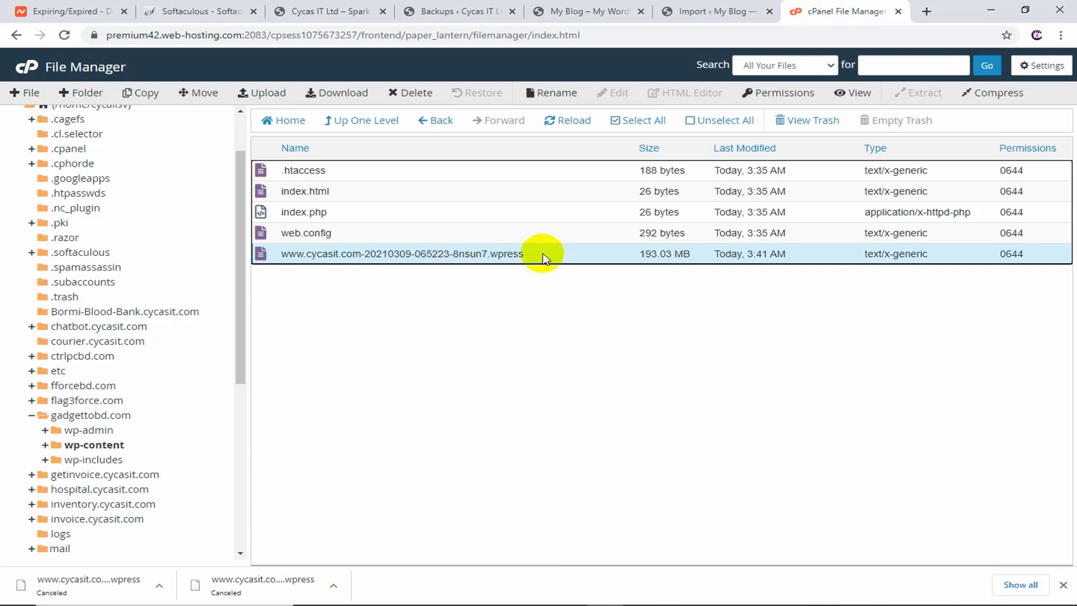
left_click(723, 8)
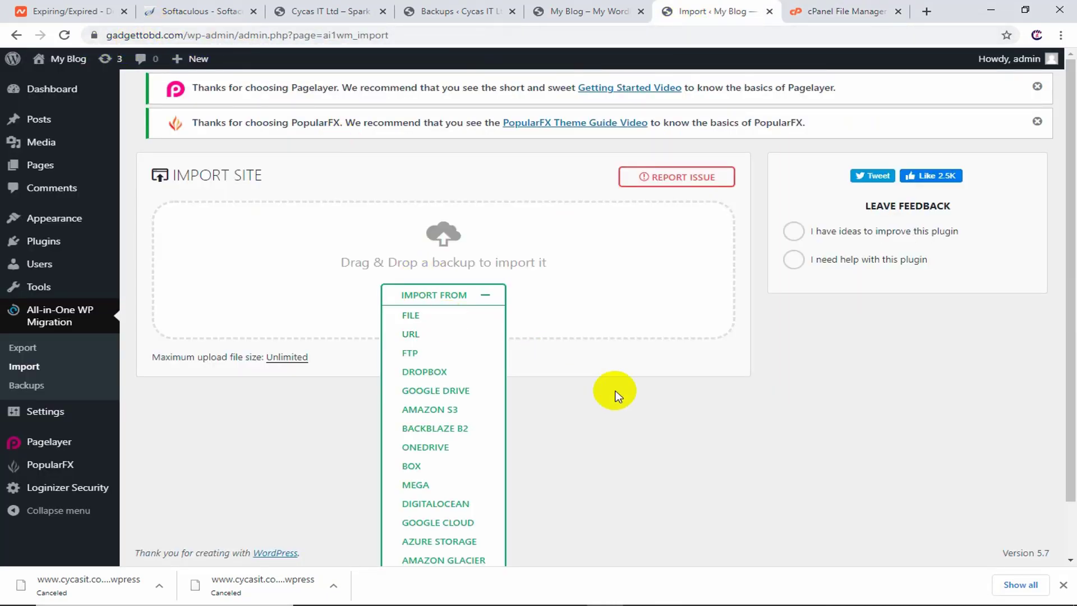
left_click(831, 8)
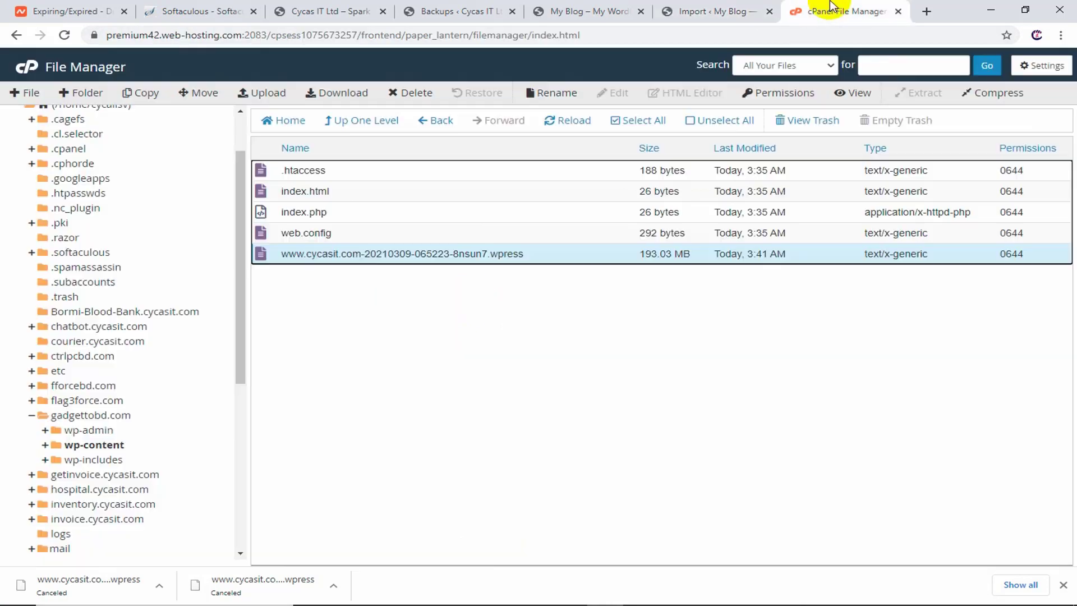
left_click(723, 11)
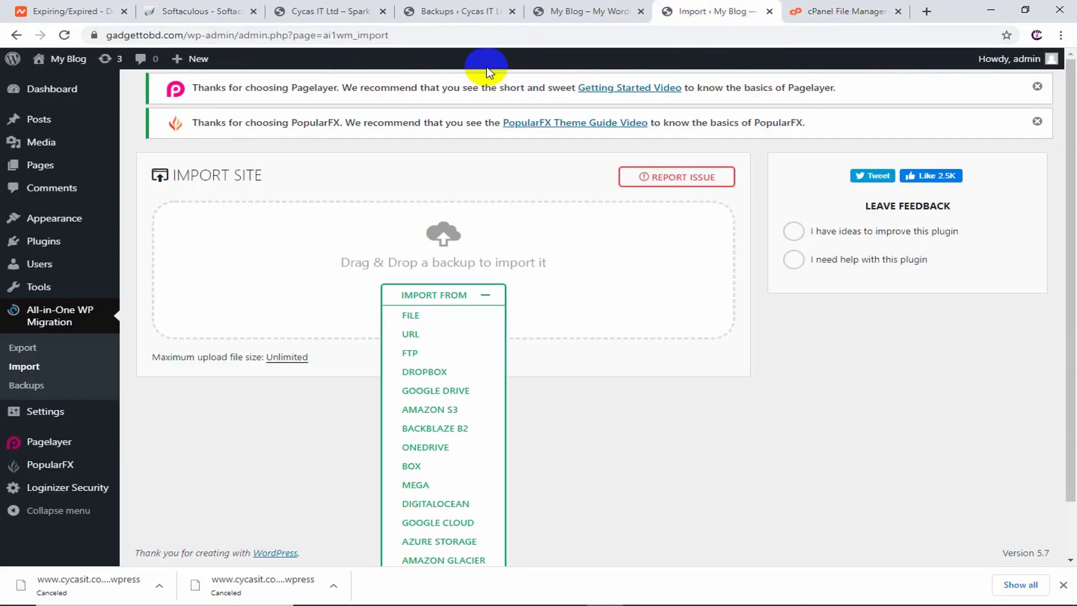
left_click(63, 35)
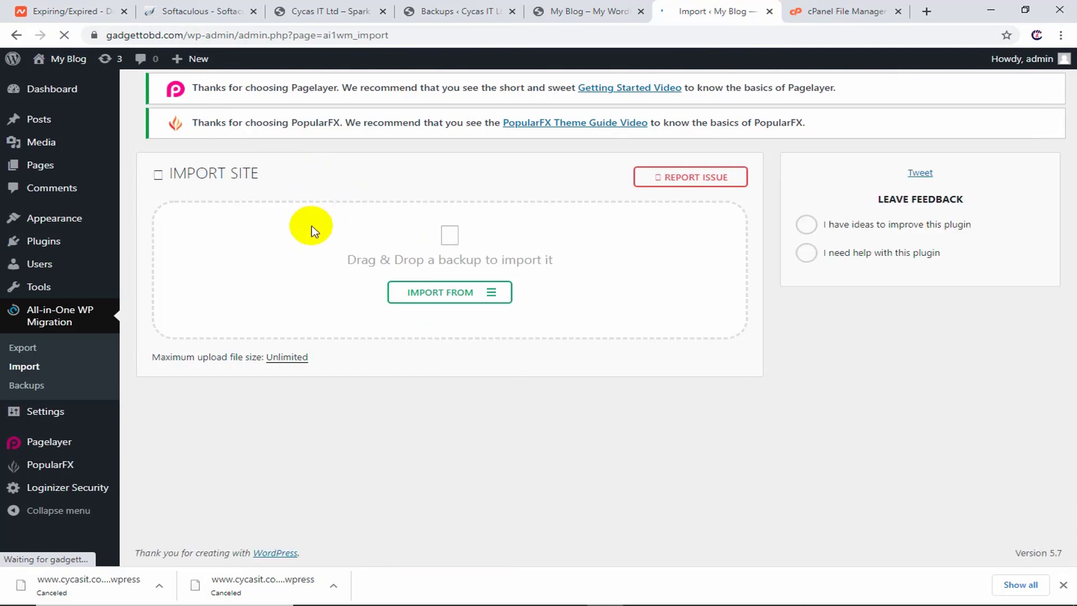
left_click(41, 386)
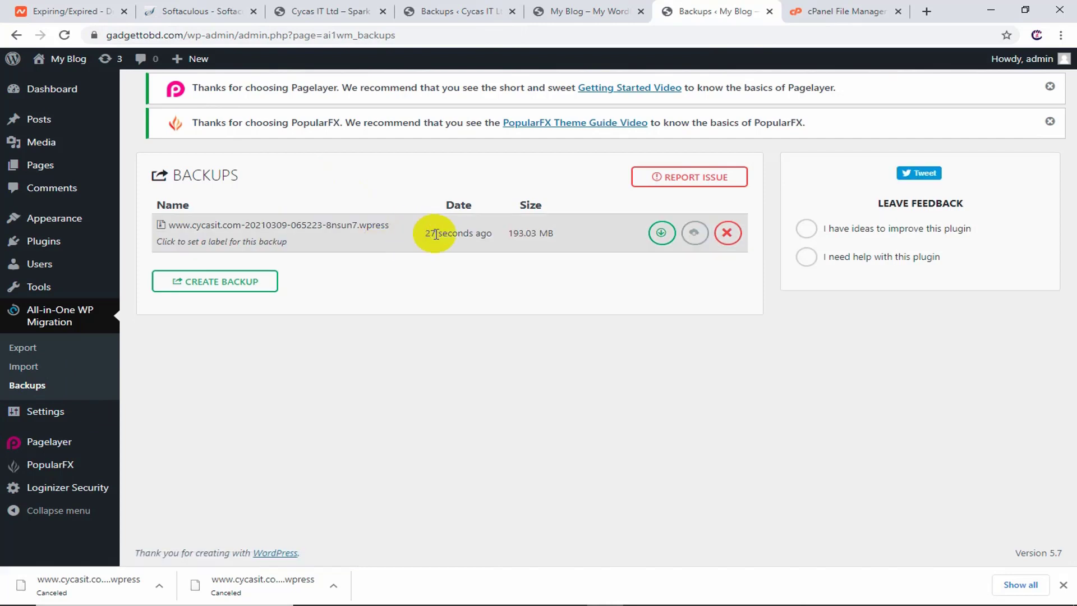
left_click(683, 239)
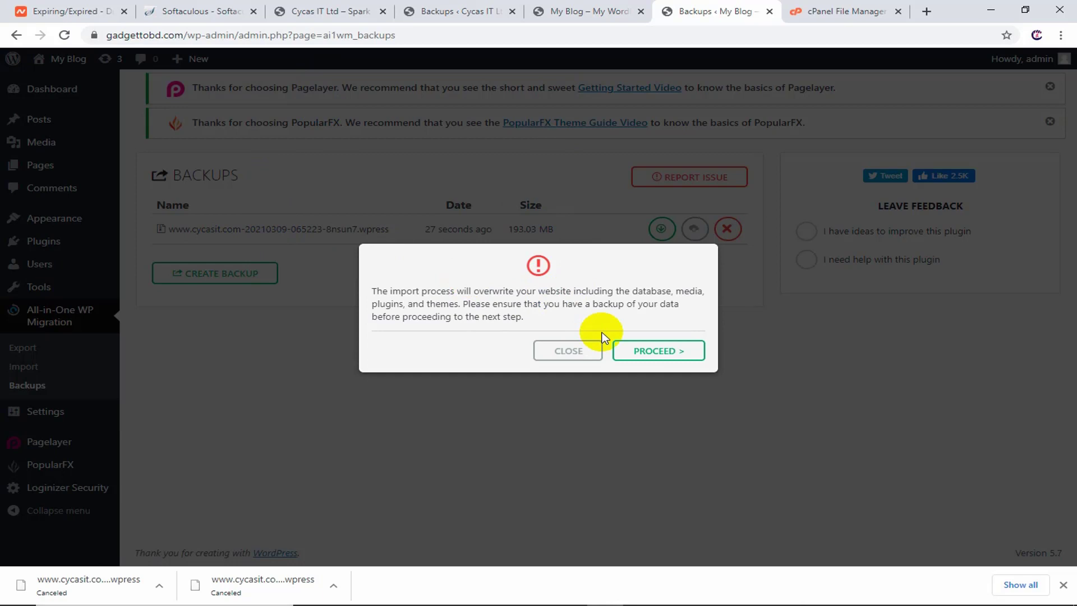
left_click(648, 357)
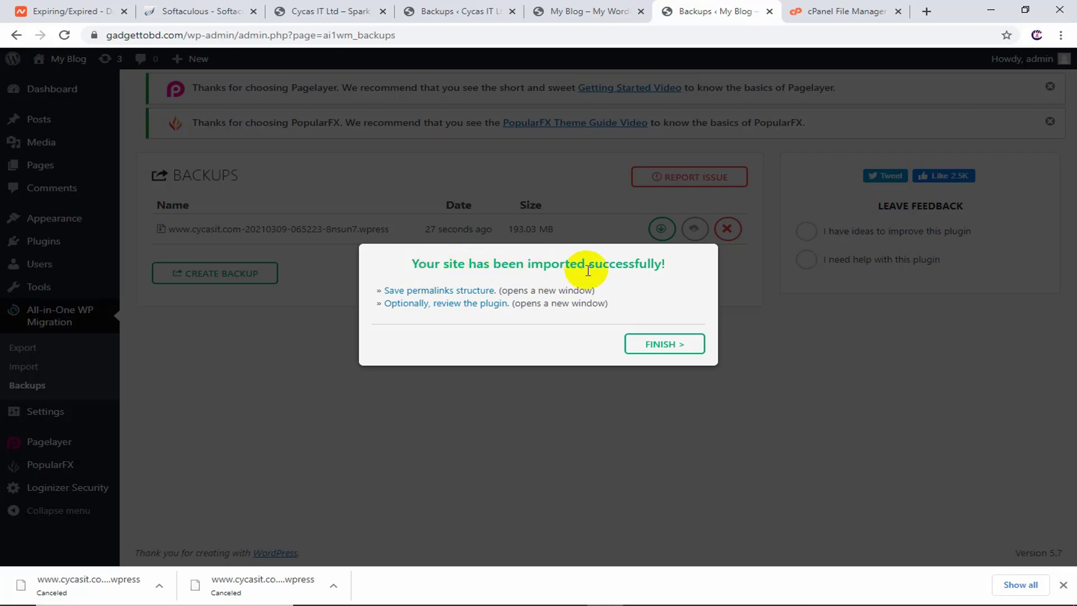
left_click(656, 343)
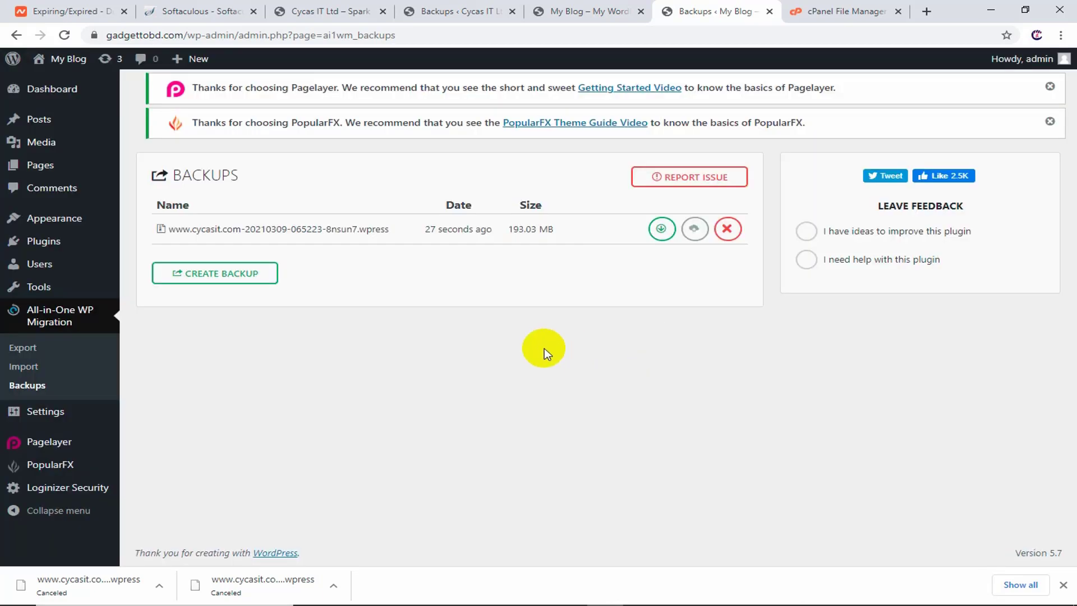
Reload the gadgettobd.com homepage and look through the original cycasit.com homepage for comparison
left_click(611, 8)
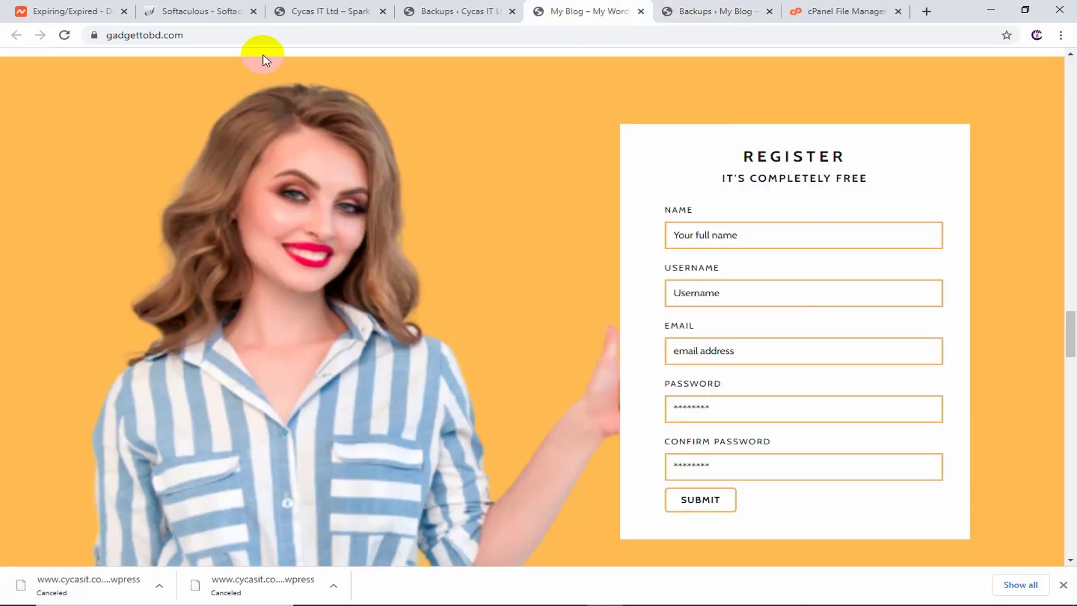
left_click(64, 36)
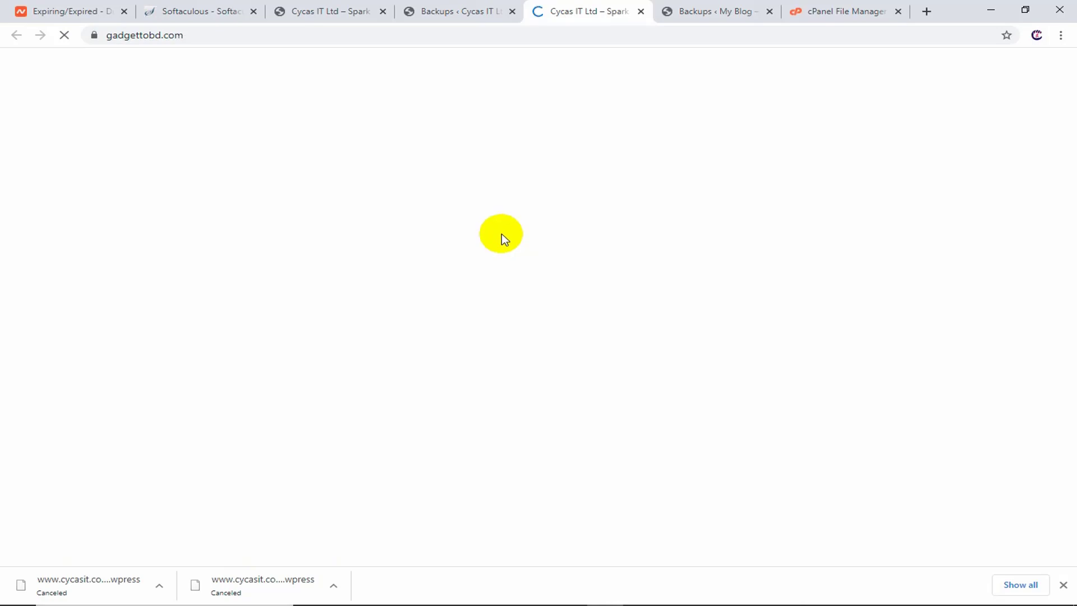
left_click(347, 11)
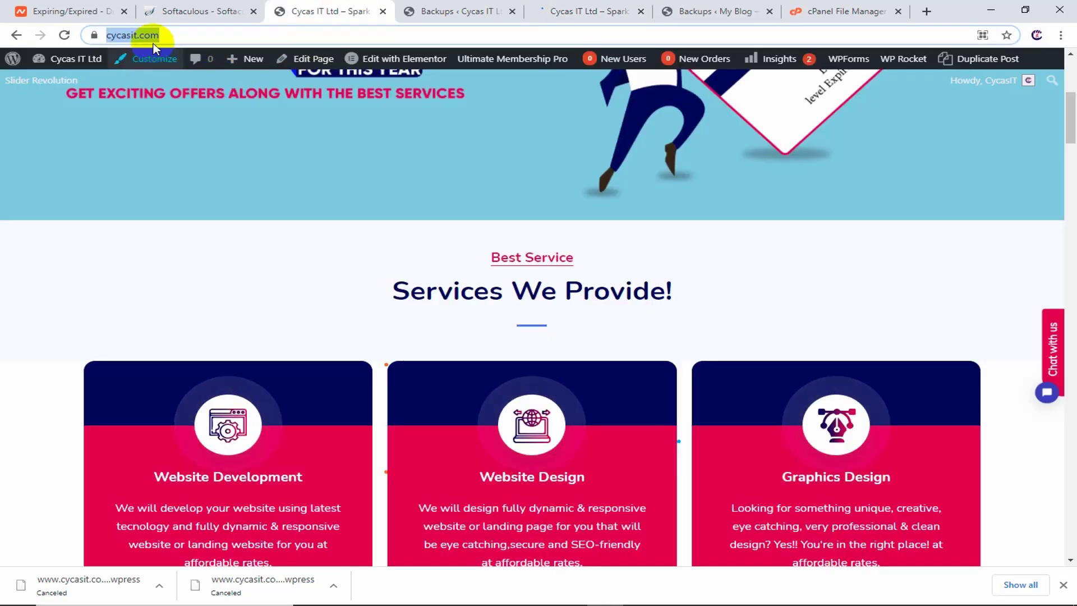
scroll(311, 208, "down", 6)
scroll(312, 209, "down", 7)
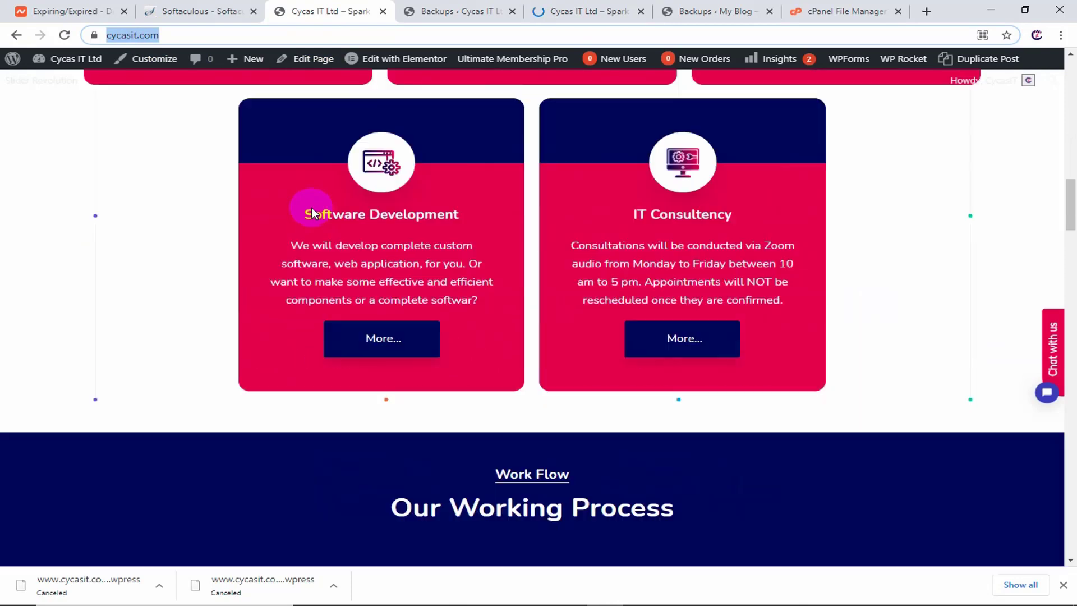
scroll(271, 136, "up", 6)
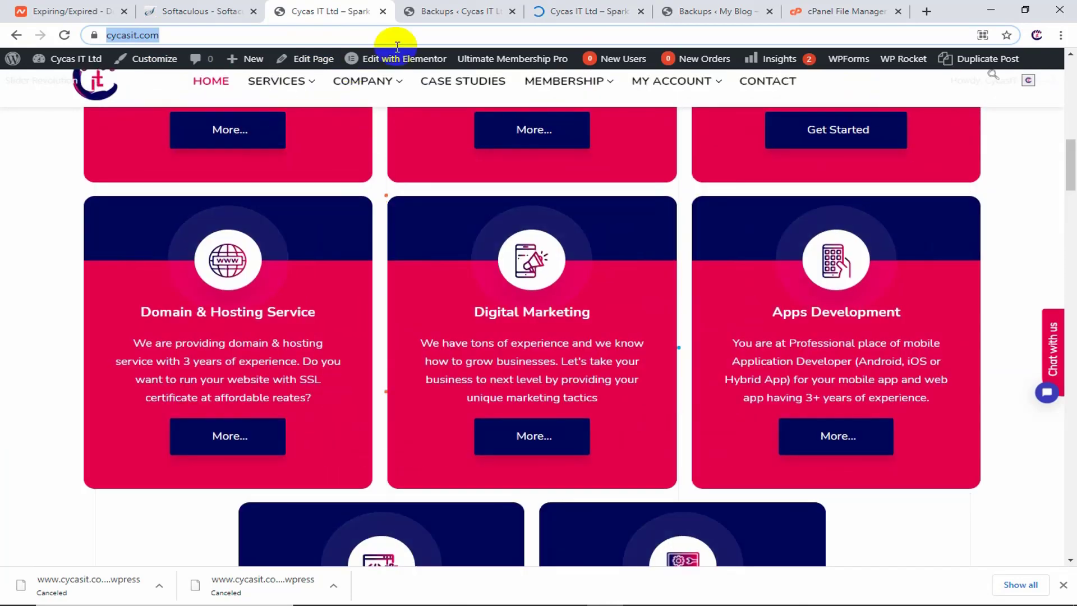
Examine the restored gadgettobd.com homepage from its header down to the services and case studies sections
left_click(558, 9)
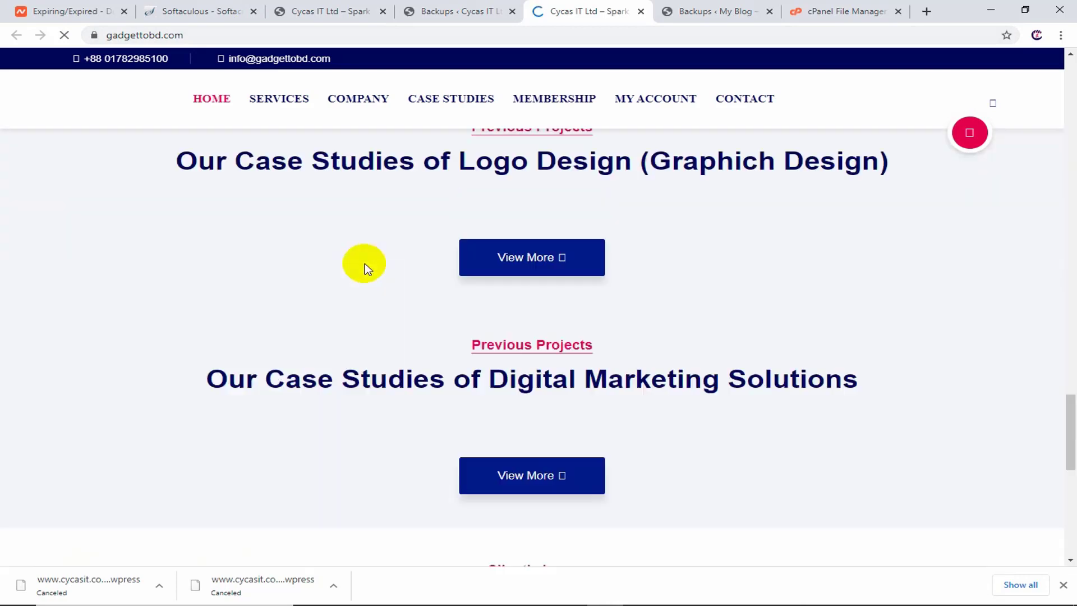
scroll(365, 264, "up", 15)
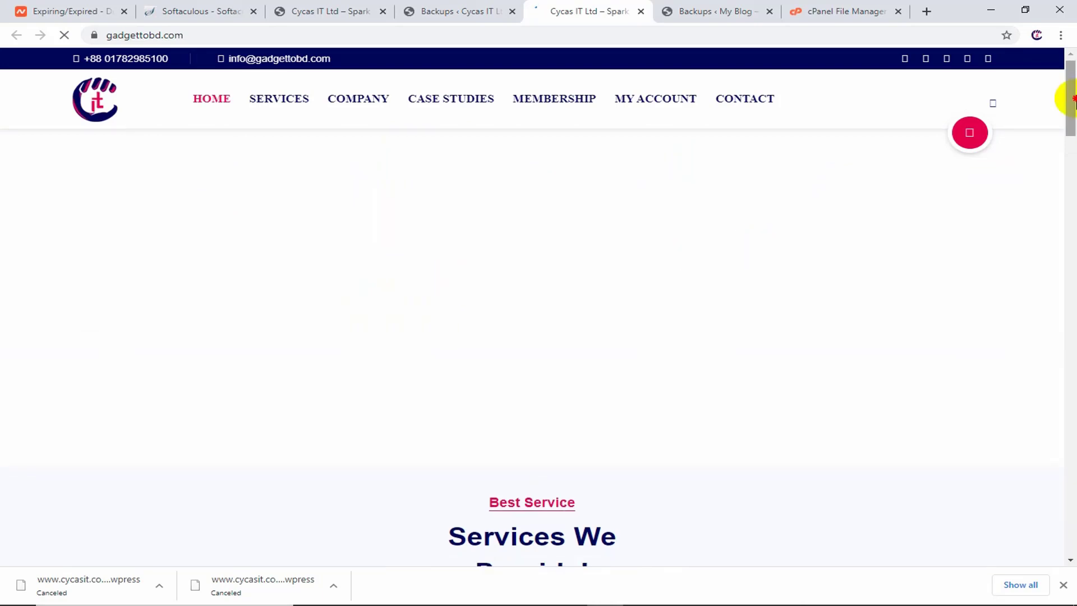
left_click_drag(1068, 101, 1068, 194)
scroll(640, 266, "up", 10)
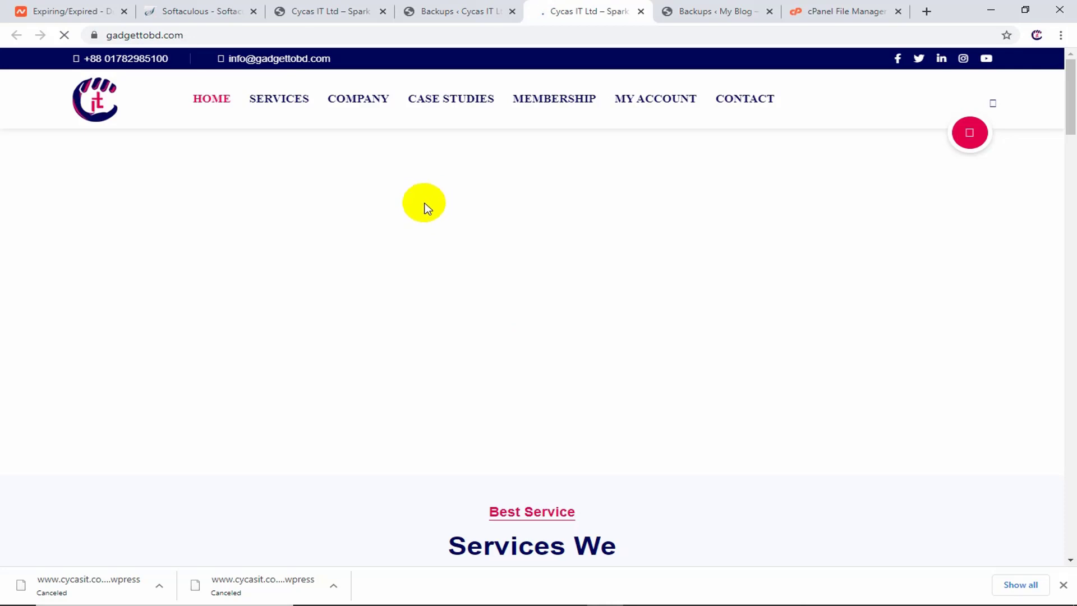
scroll(428, 208, "down", 15)
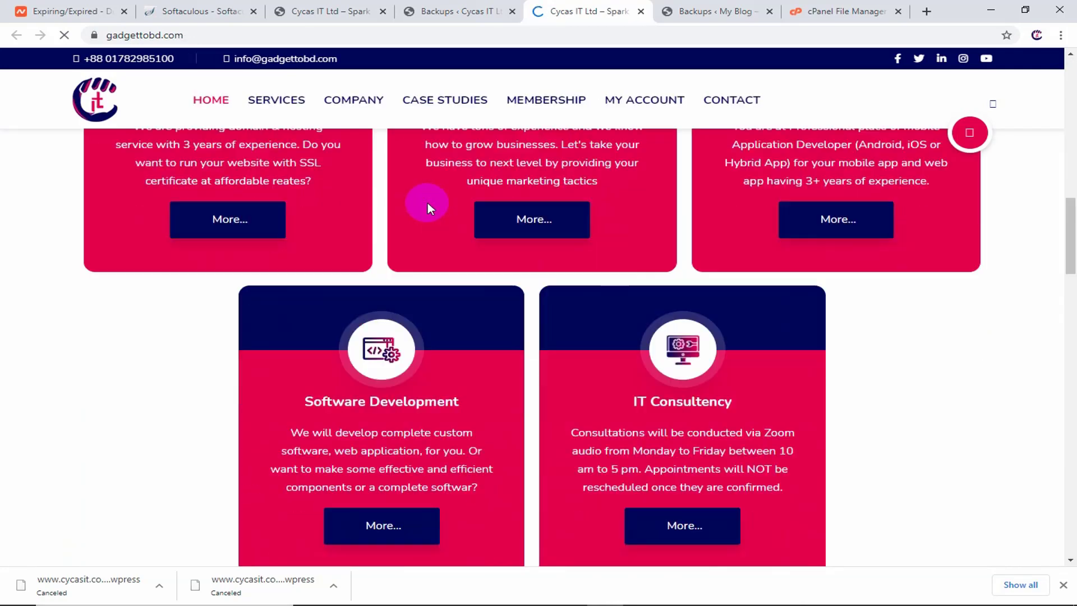
scroll(429, 208, "down", 20)
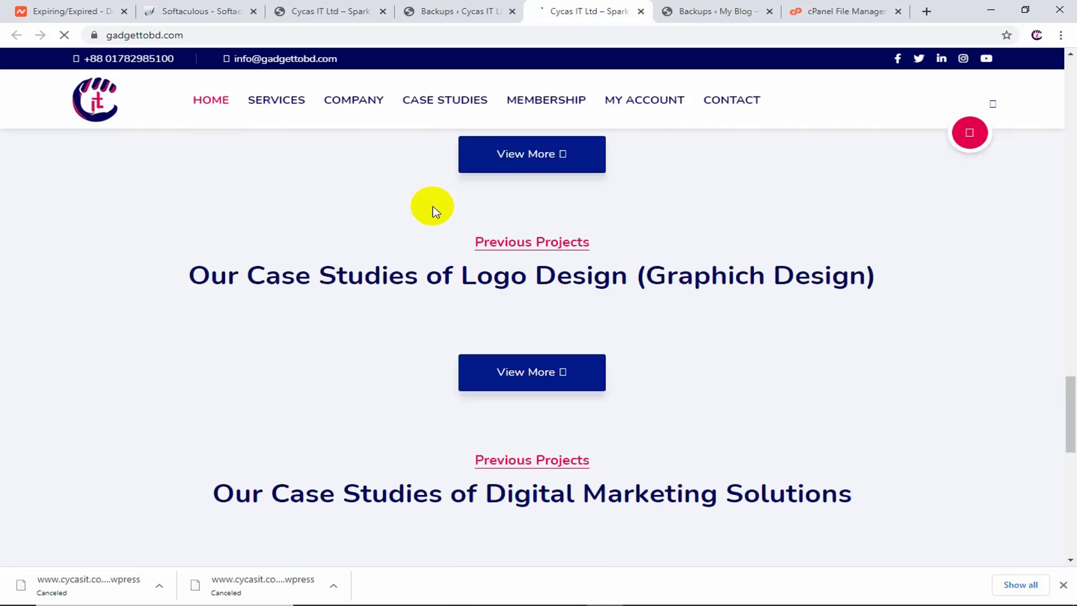
Look through the original cycasit.com homepage from its membership banner down to the footer
left_click(330, 10)
scroll(404, 233, "up", 5)
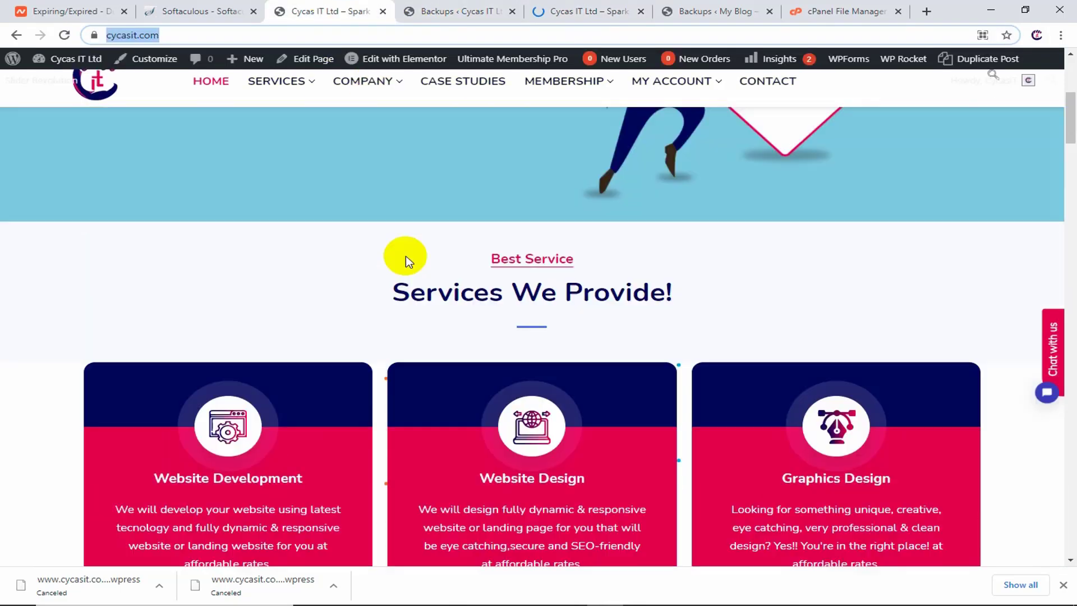
scroll(387, 244, "up", 6)
scroll(601, 255, "down", 5)
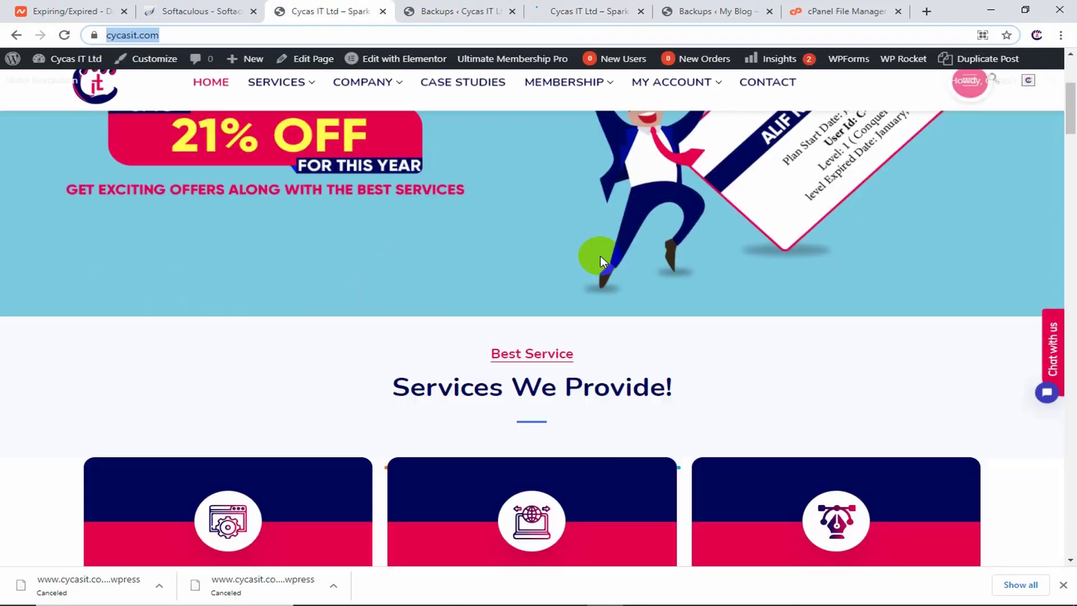
scroll(601, 255, "down", 15)
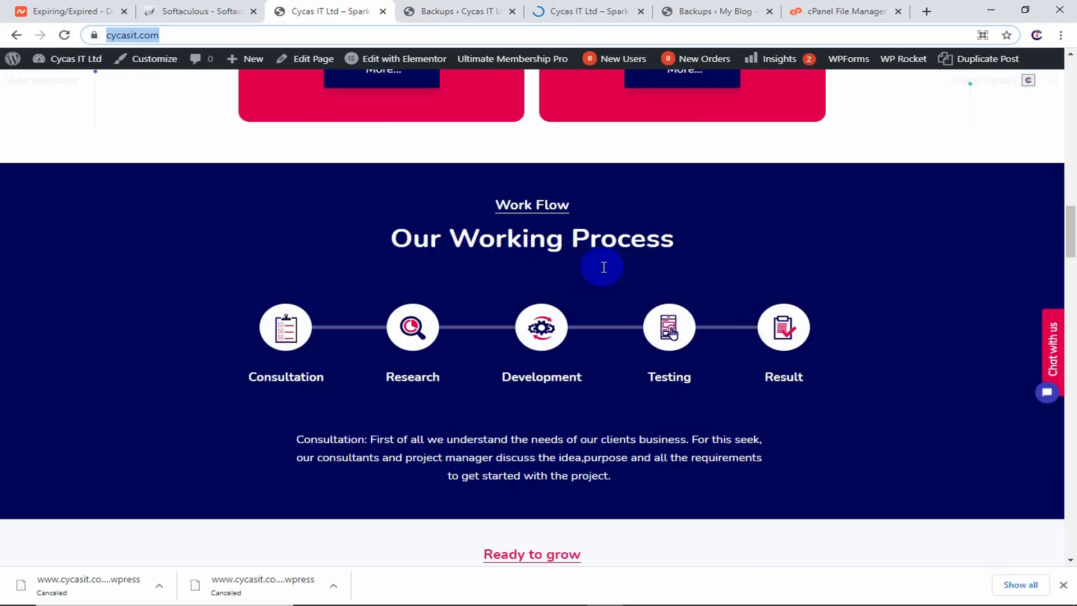
scroll(603, 267, "down", 20)
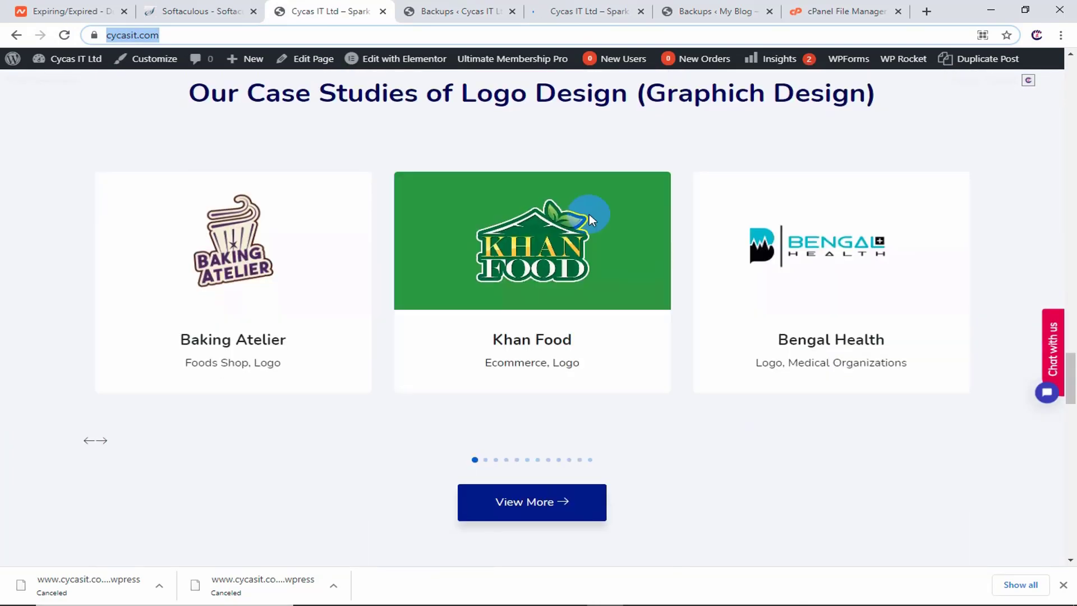
scroll(589, 220, "down", 20)
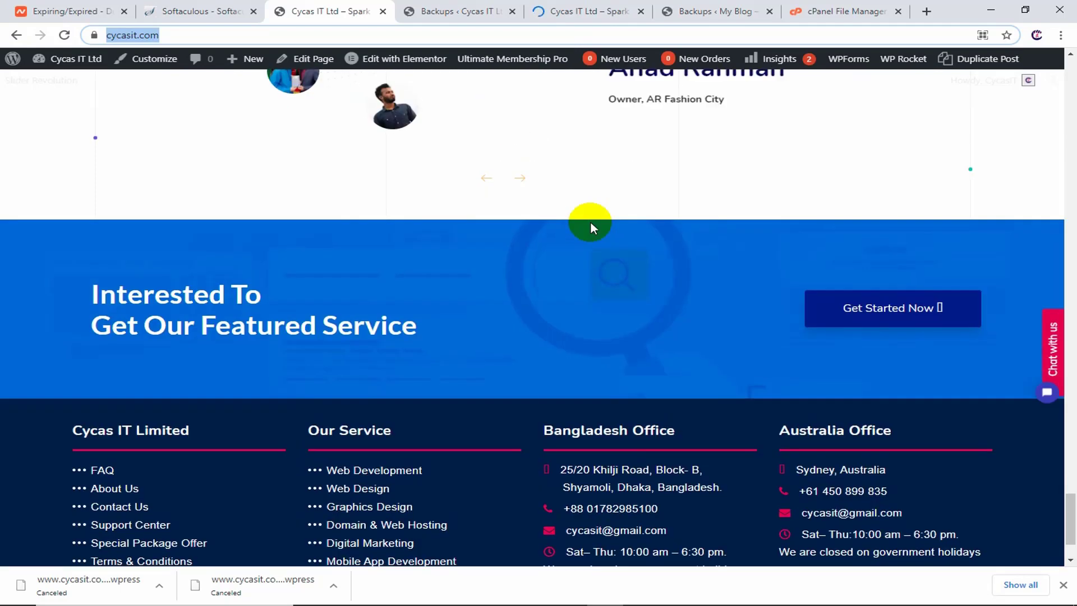
scroll(590, 221, "down", 2)
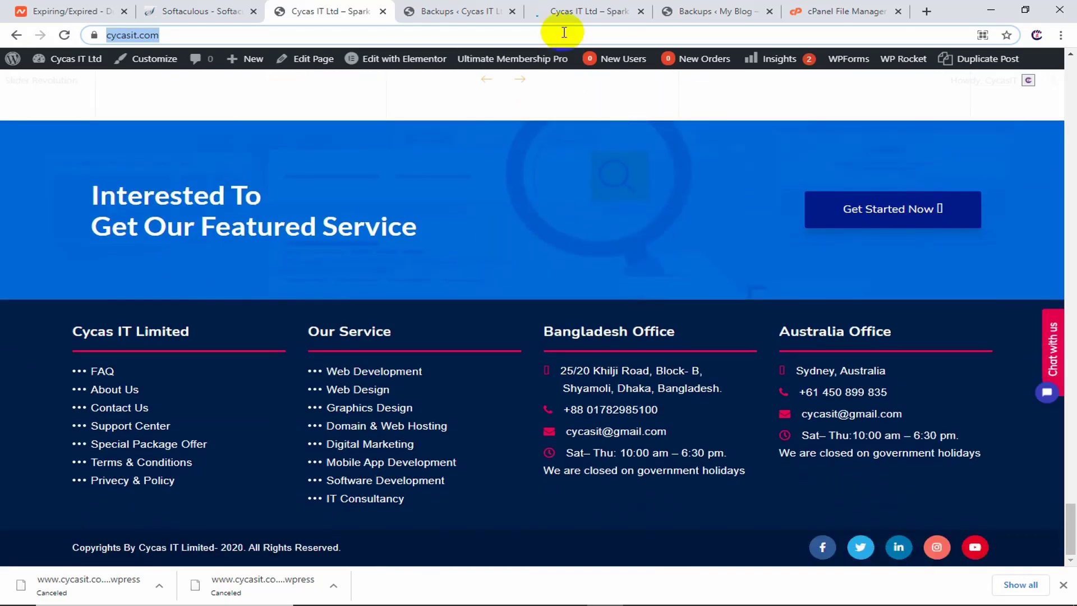
Compare the restored gadgettobd.com homepage with the original, covering its banner, services, working process and client testimonial sections
left_click(561, 11)
scroll(464, 302, "up", 12)
scroll(463, 300, "up", 20)
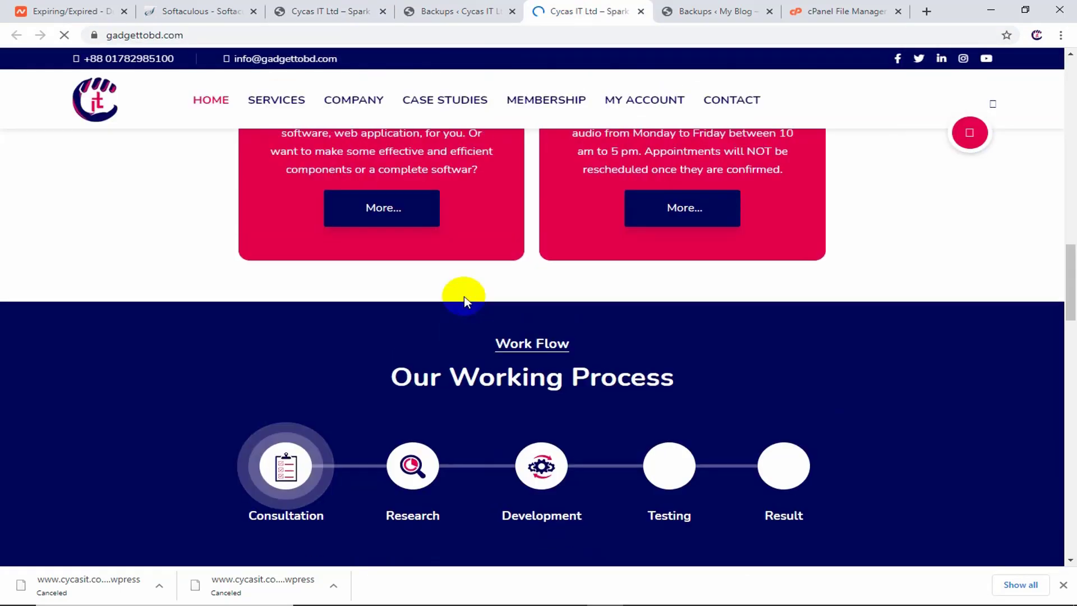
scroll(466, 302, "up", 1)
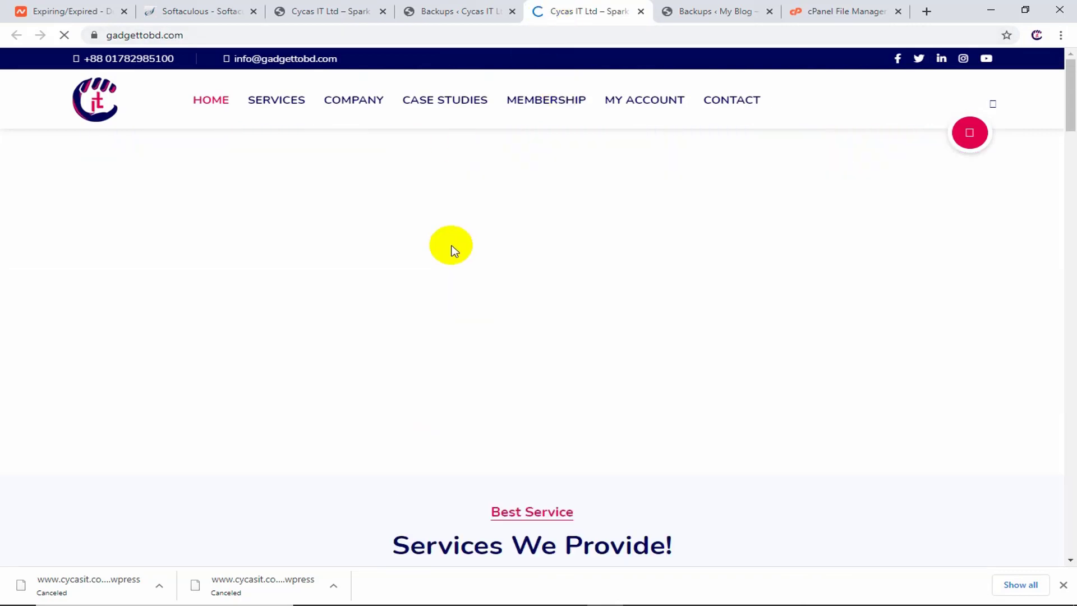
scroll(516, 252, "down", 2)
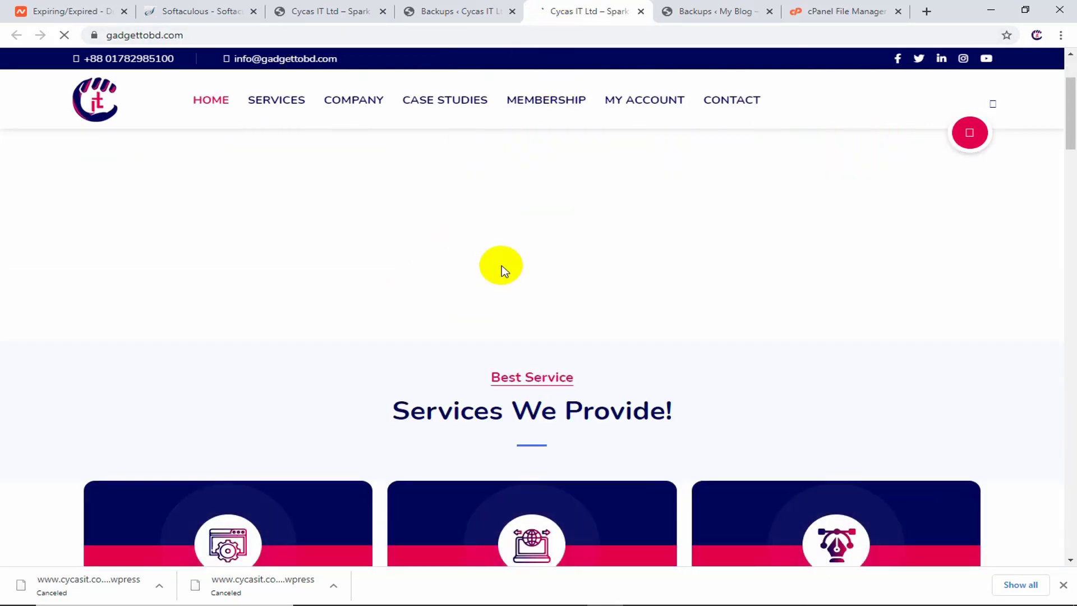
scroll(501, 265, "down", 10)
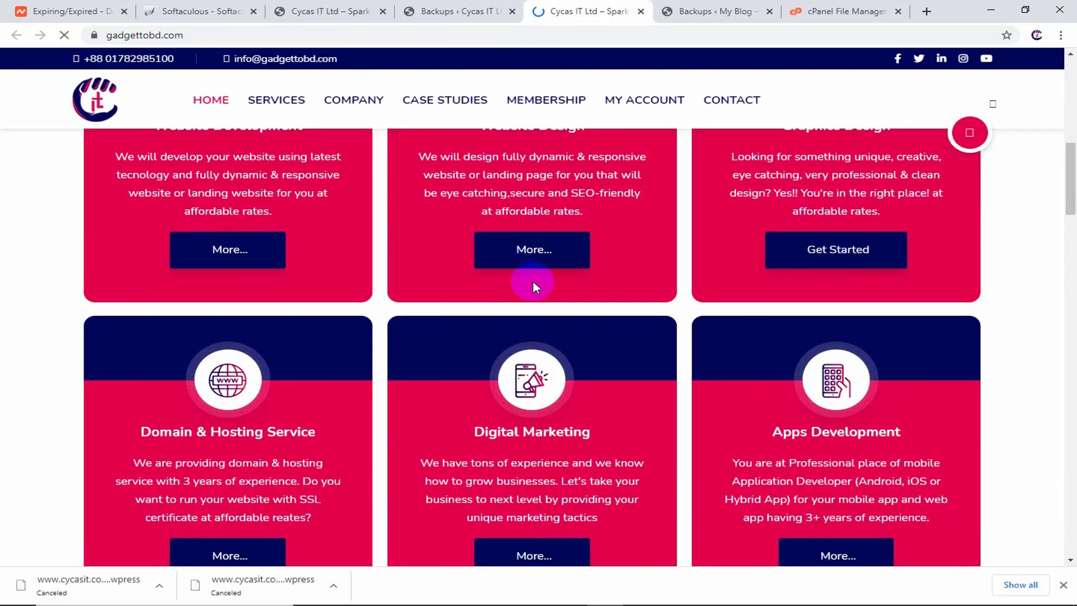
scroll(534, 286, "down", 15)
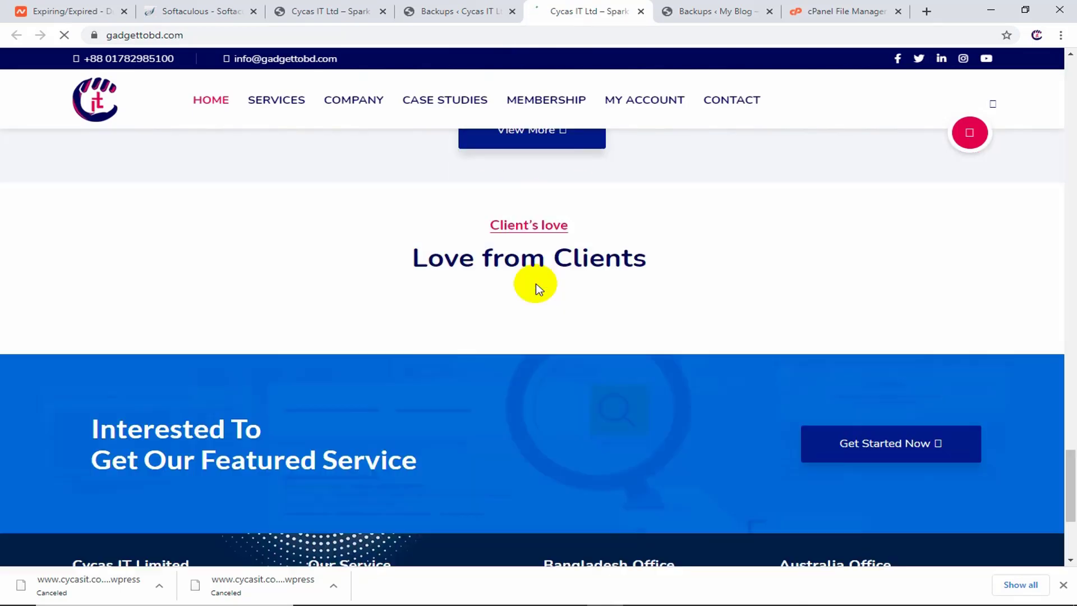
scroll(746, 415, "up", 20)
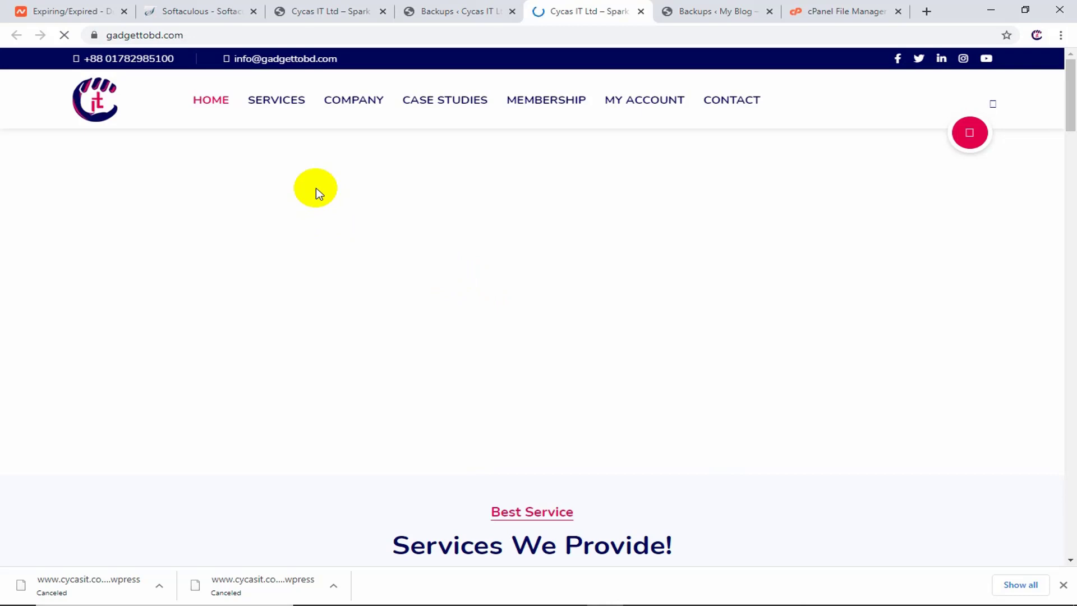
scroll(336, 163, "down", 4)
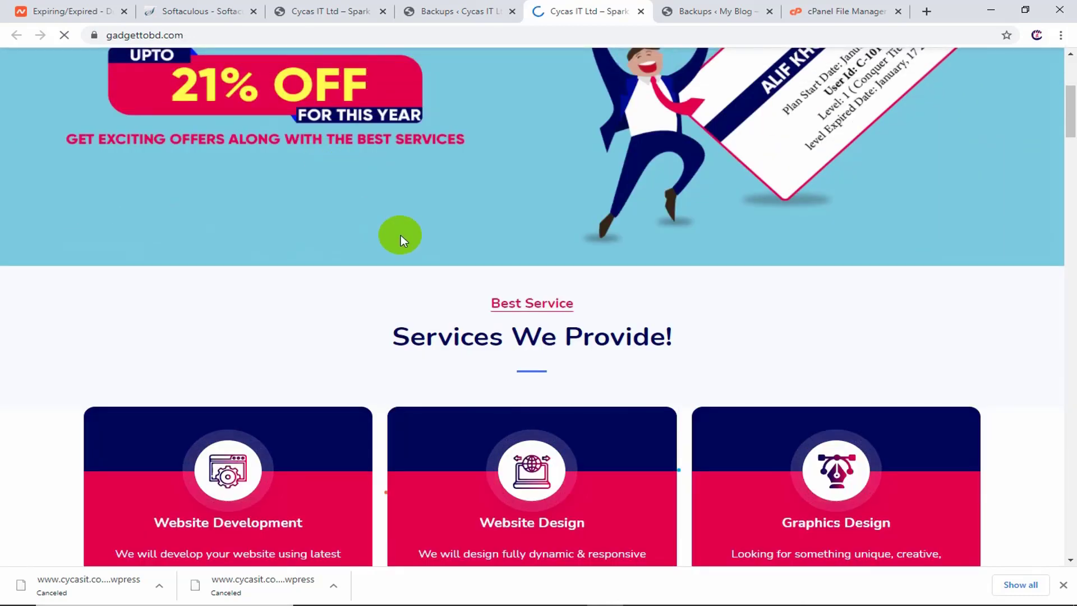
scroll(402, 234, "up", 4)
Recheck the original cycasit.com homepage from its footer back up through the case studies and services
left_click(309, 10)
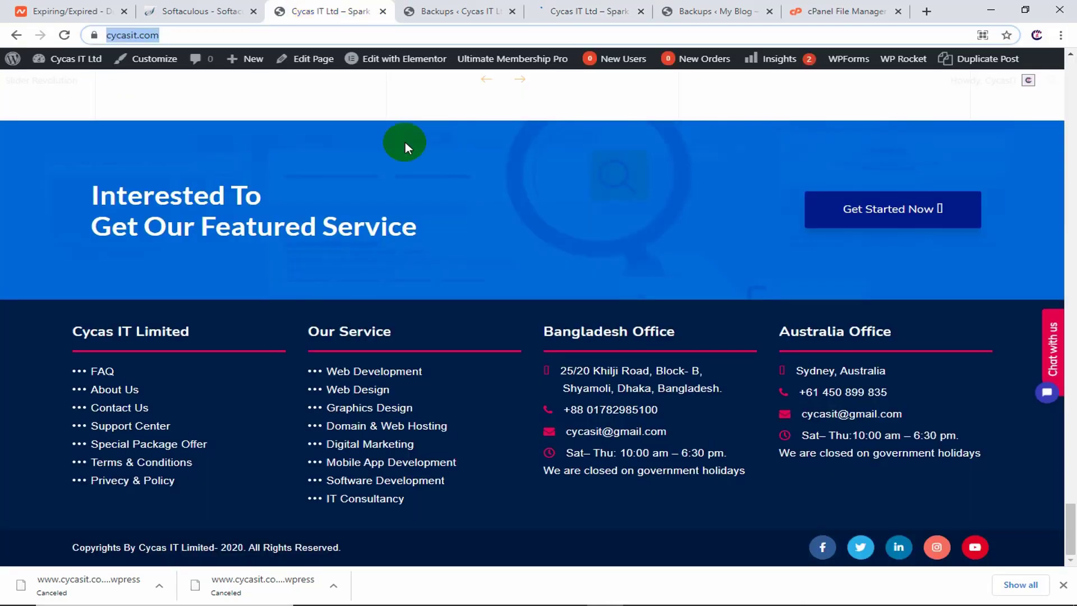
scroll(468, 221, "up", 20)
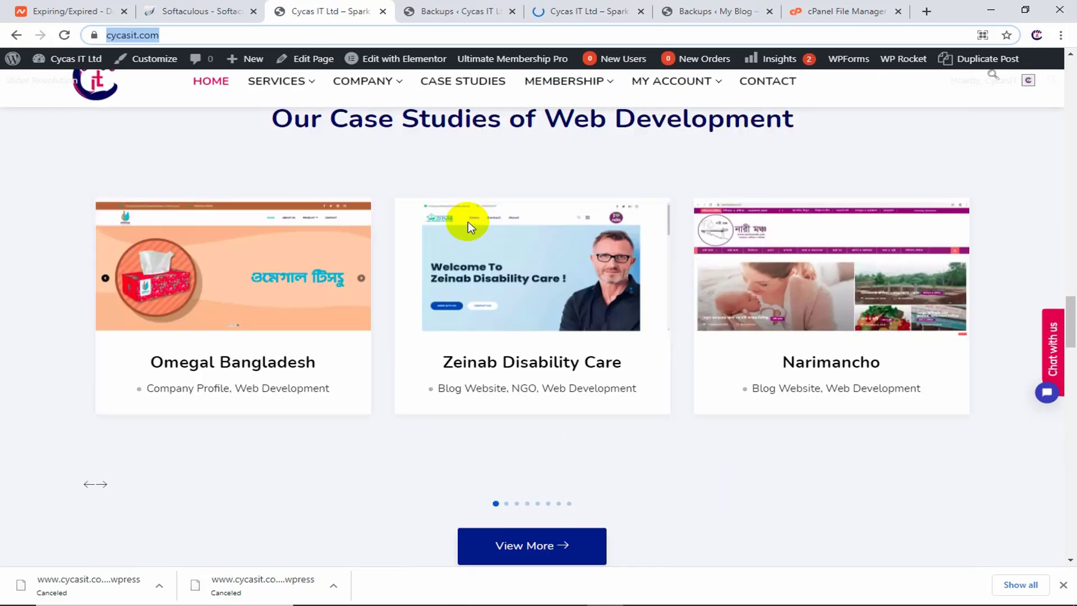
scroll(468, 221, "up", 15)
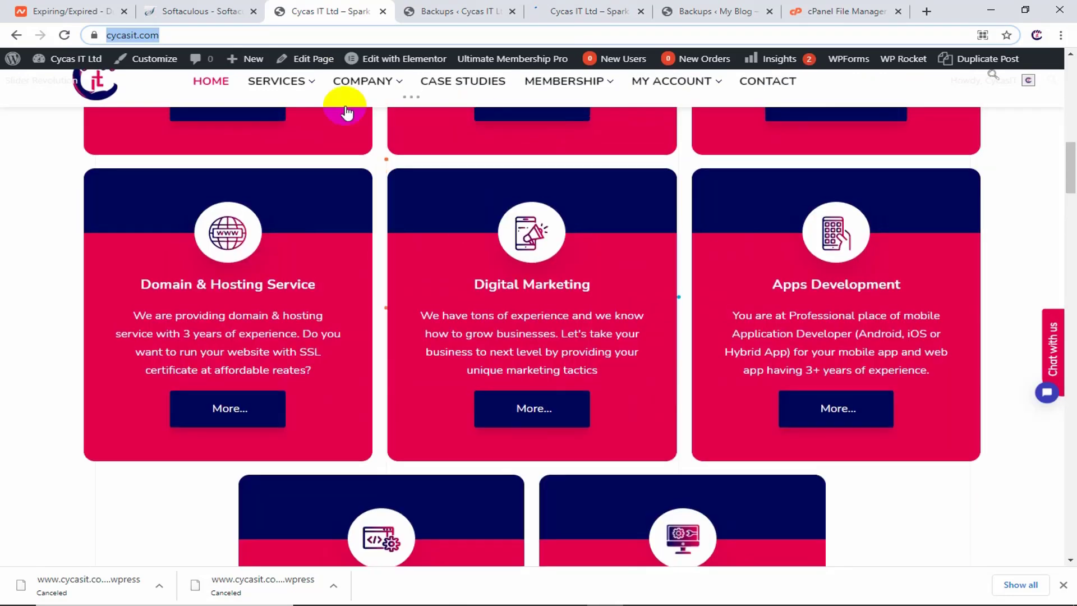
scroll(346, 112, "up", 3)
Examine the loaded gadgettobd.com homepage from the membership banner through the case studies to the client testimonials and footer
left_click(548, 10)
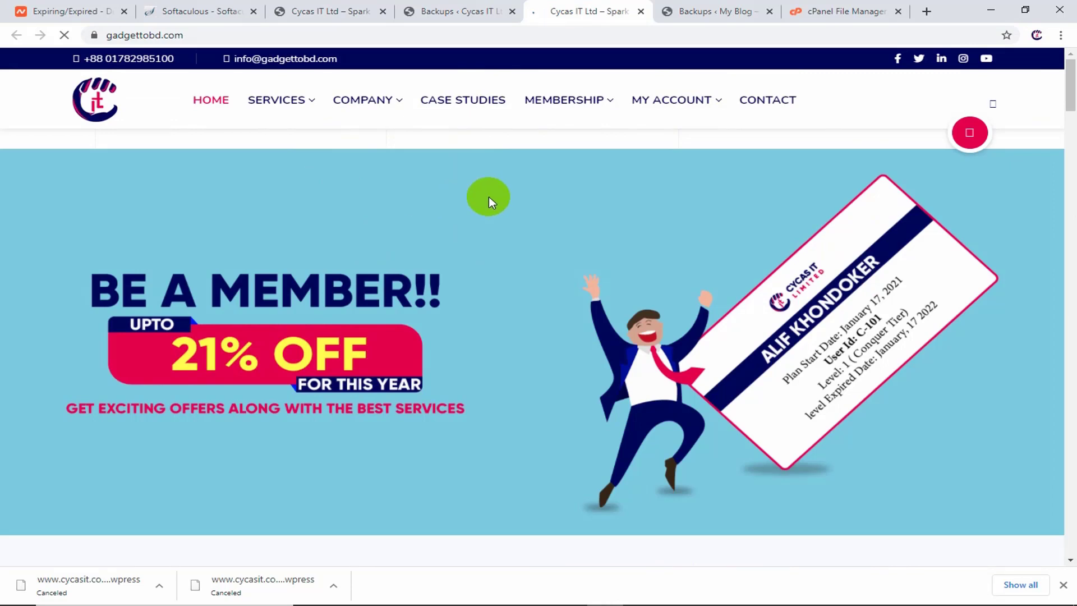
scroll(490, 197, "down", 15)
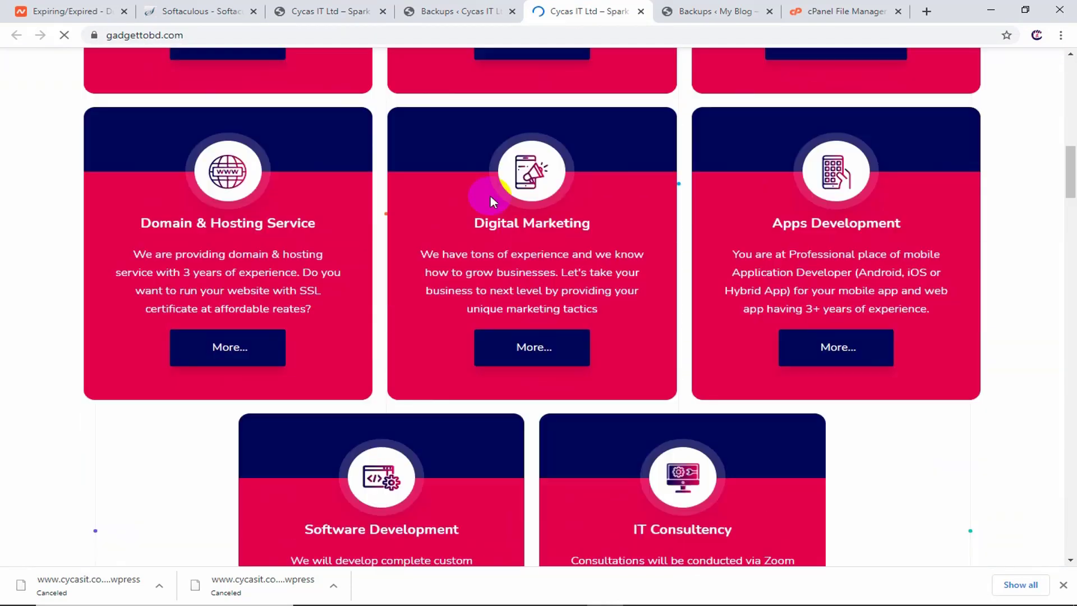
scroll(490, 197, "down", 18)
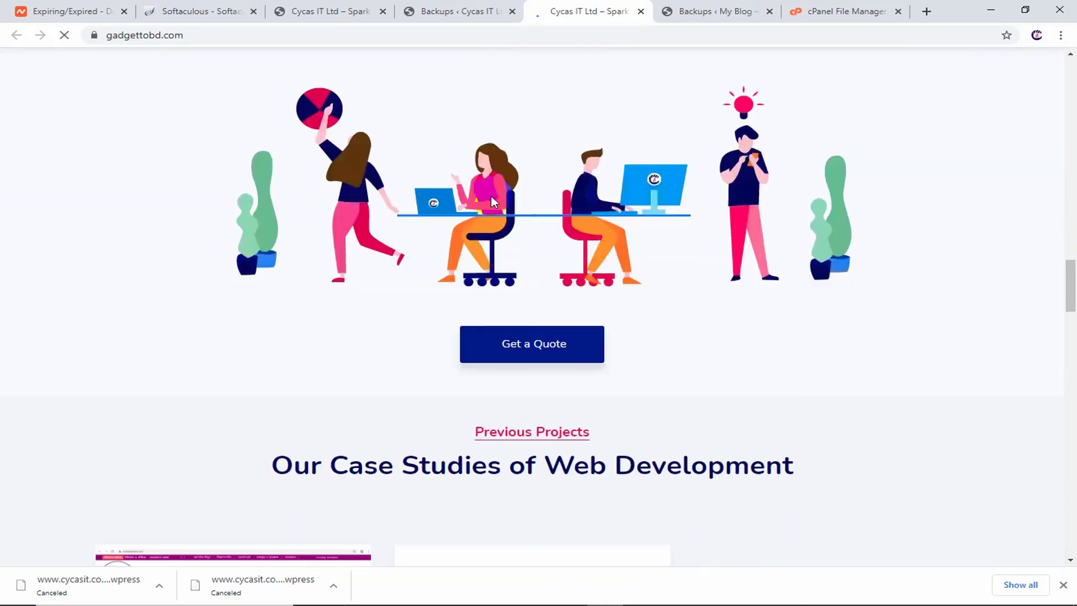
scroll(491, 197, "down", 16)
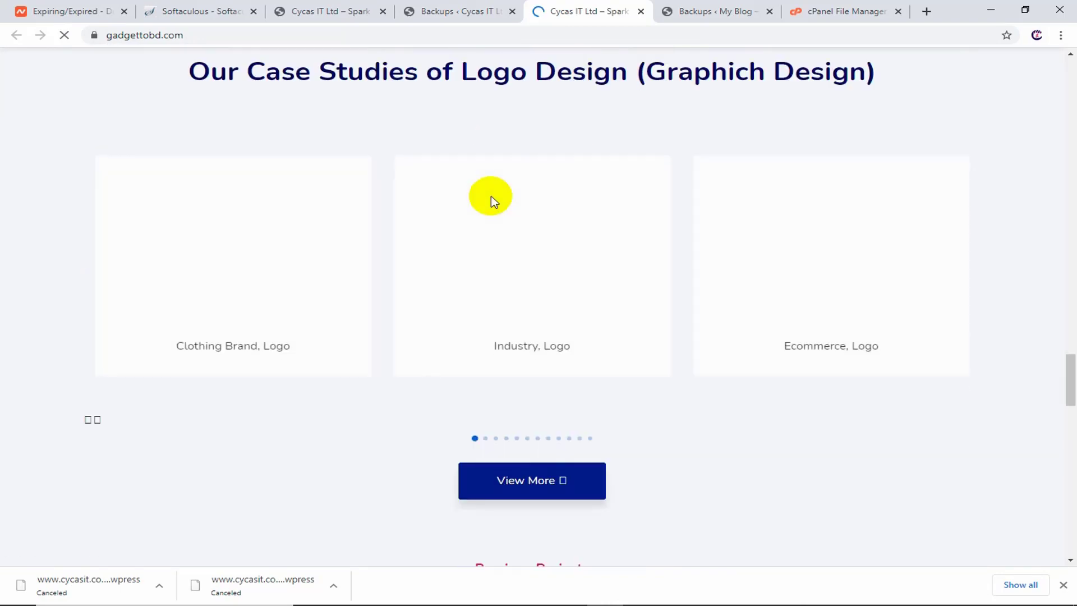
scroll(490, 196, "down", 17)
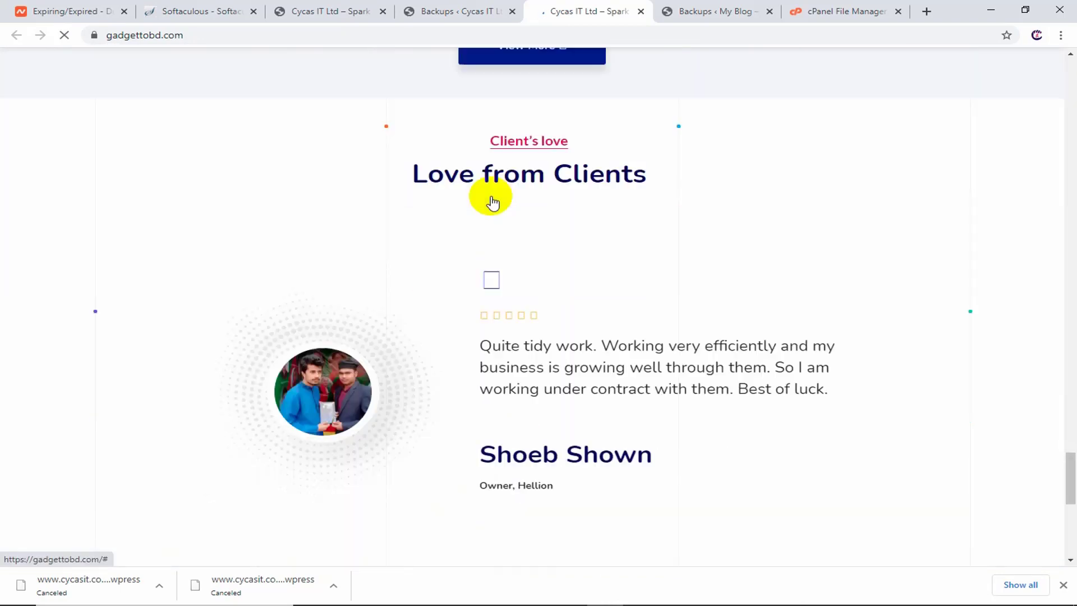
scroll(491, 202, "down", 5)
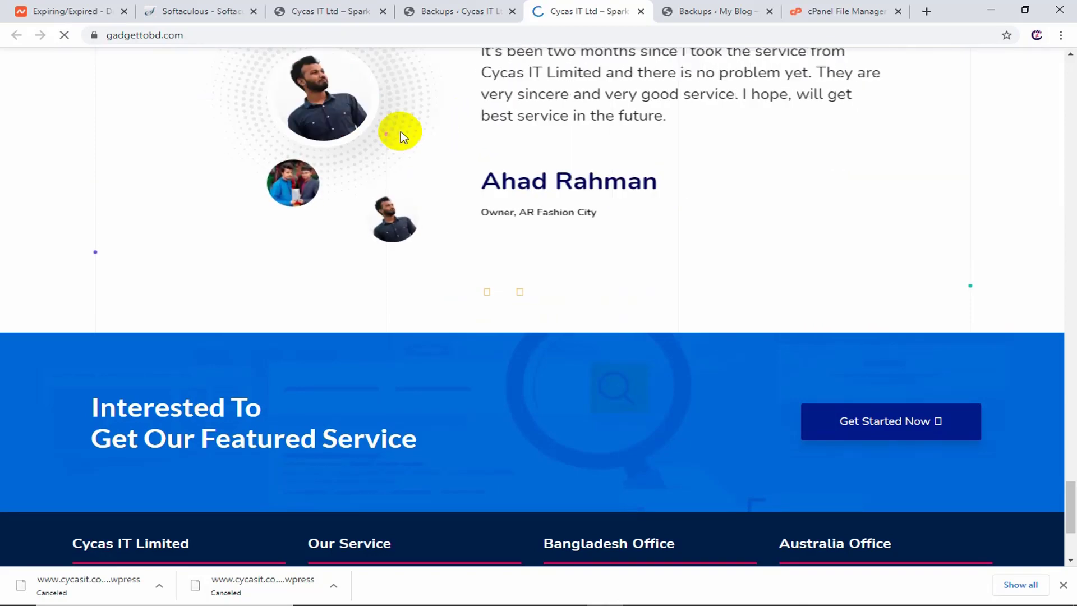
Review gadgettobd.com from the client testimonials back up through the case studies to the banner, and recheck its service cards
scroll(400, 135, "up", 5)
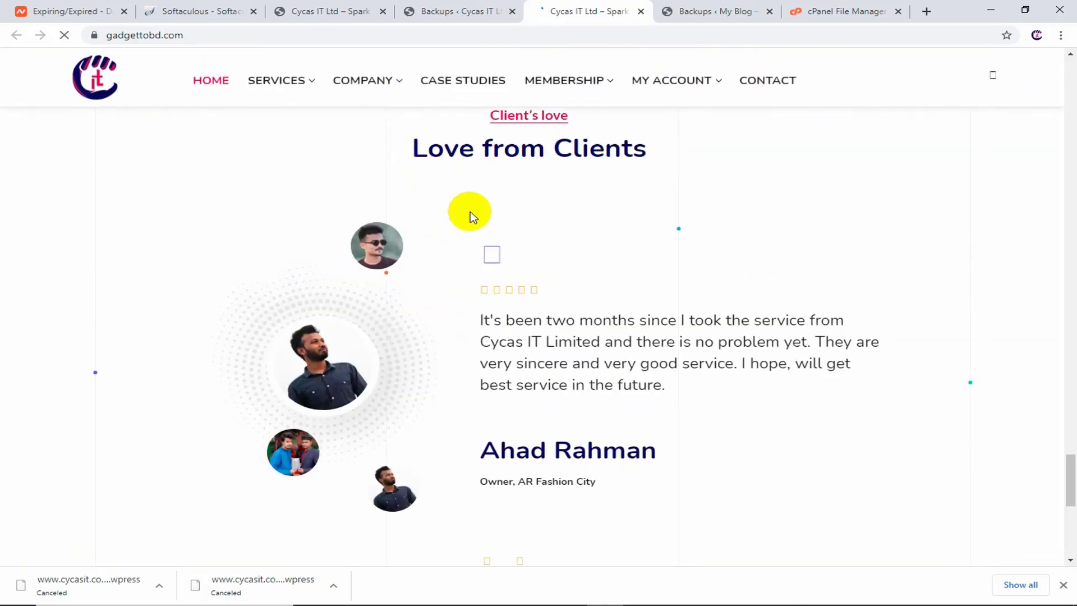
scroll(473, 209, "up", 15)
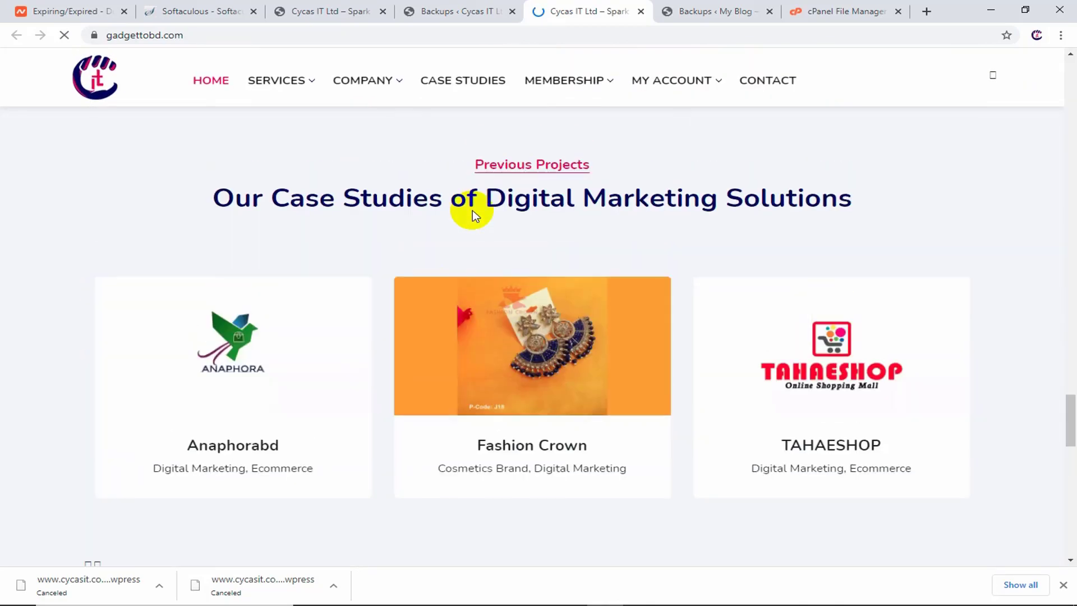
scroll(473, 211, "up", 8)
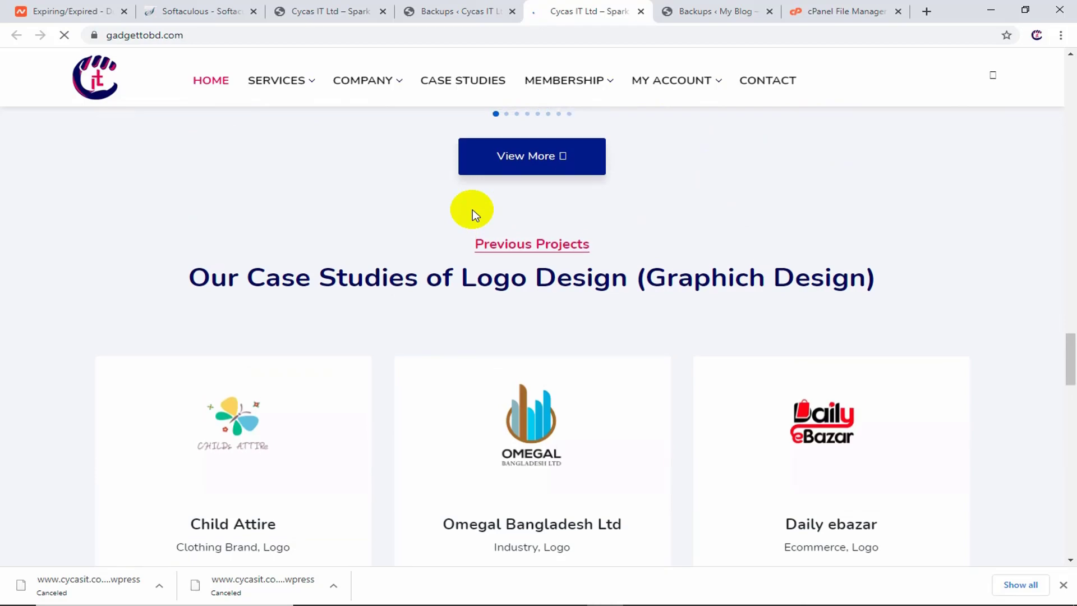
scroll(472, 210, "up", 20)
scroll(472, 210, "up", 15)
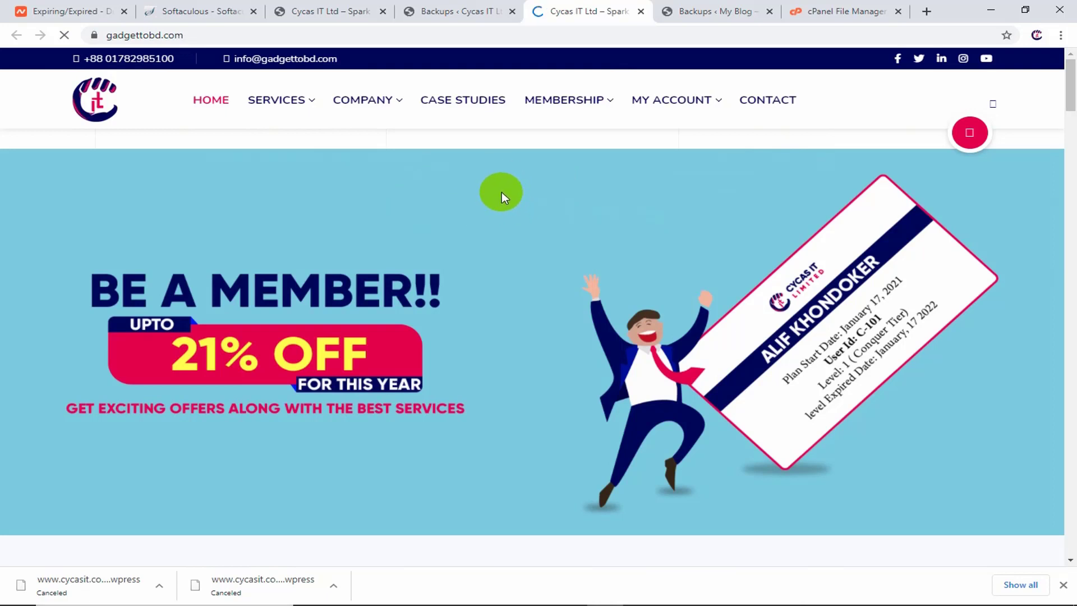
scroll(501, 192, "down", 7)
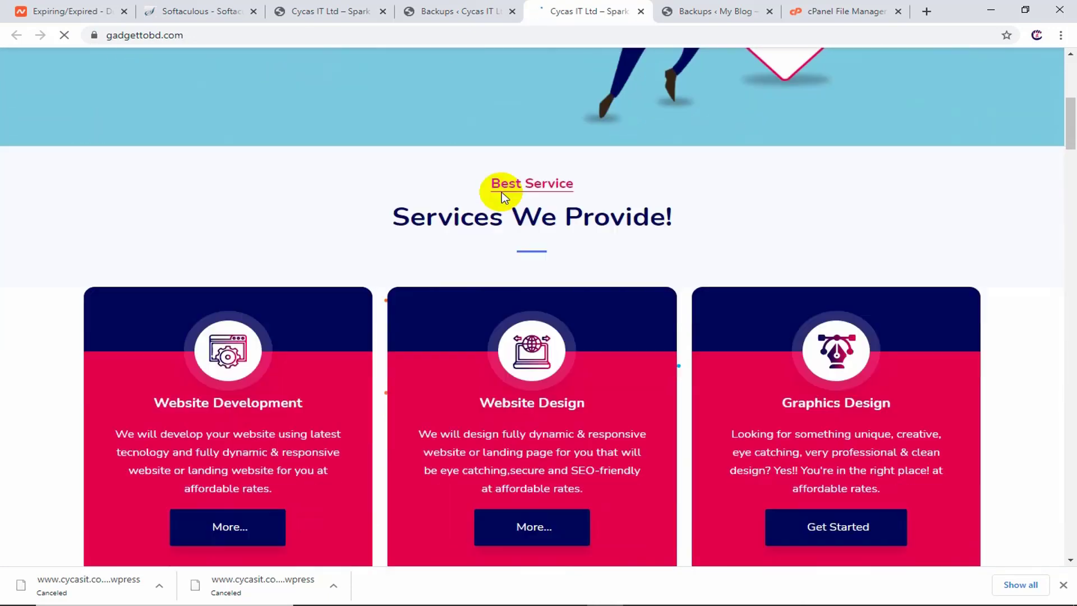
scroll(501, 192, "down", 4)
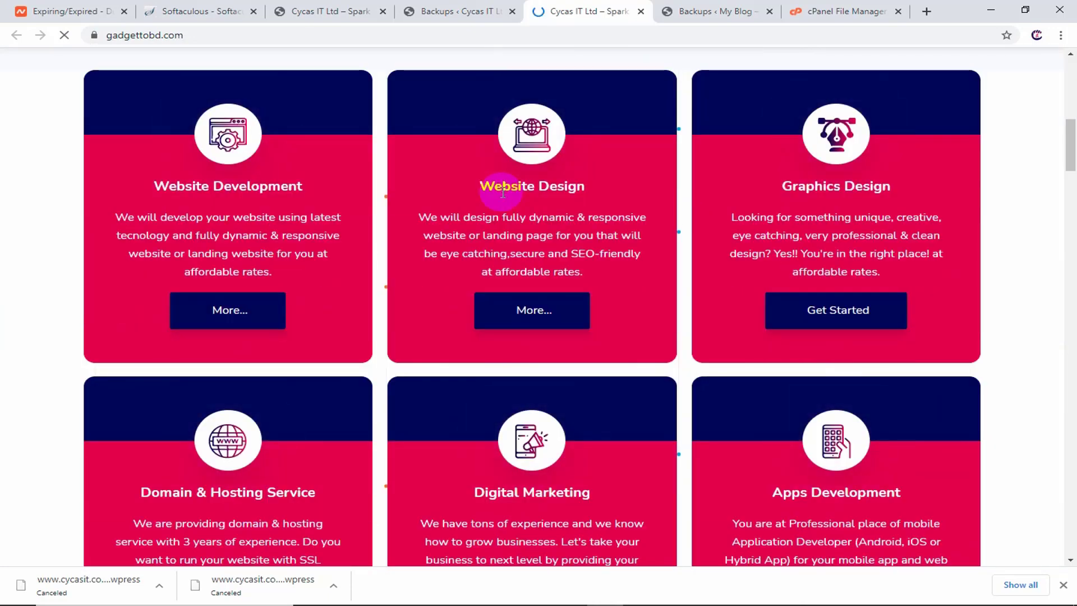